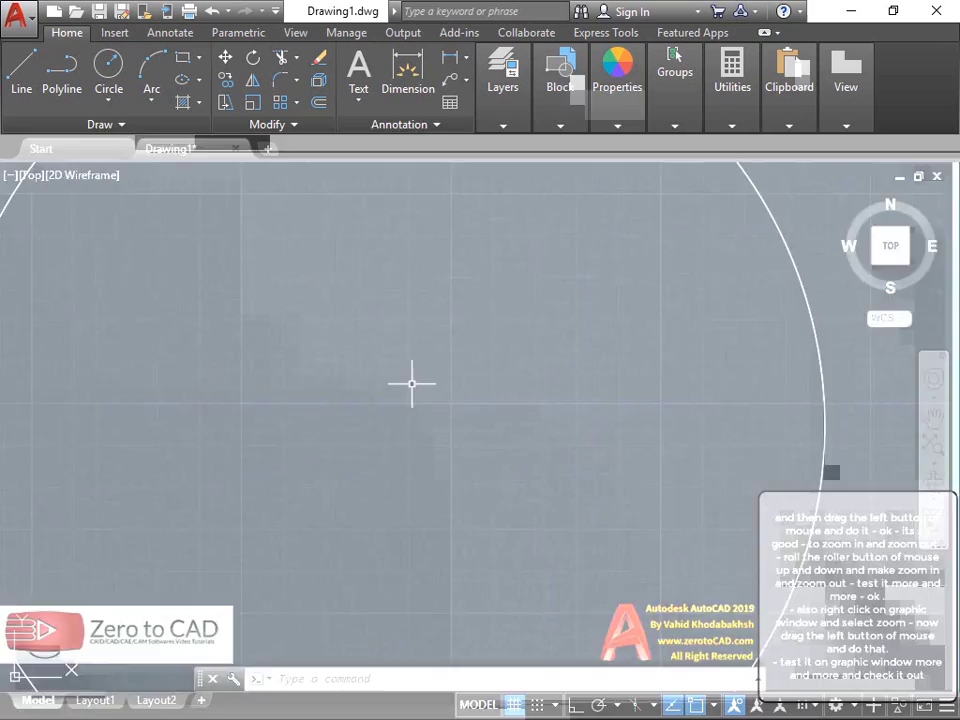
Zoom out to see the whole circle, then realtime-zoom back in to enlarge it
scroll(411, 383, "down", 5)
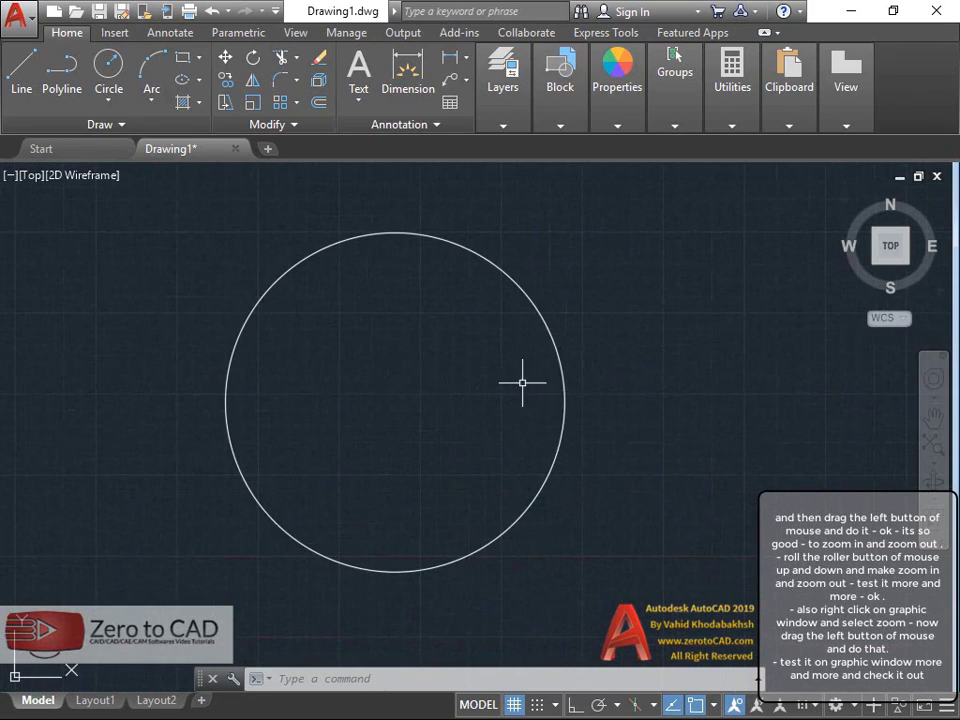
right_click(681, 366)
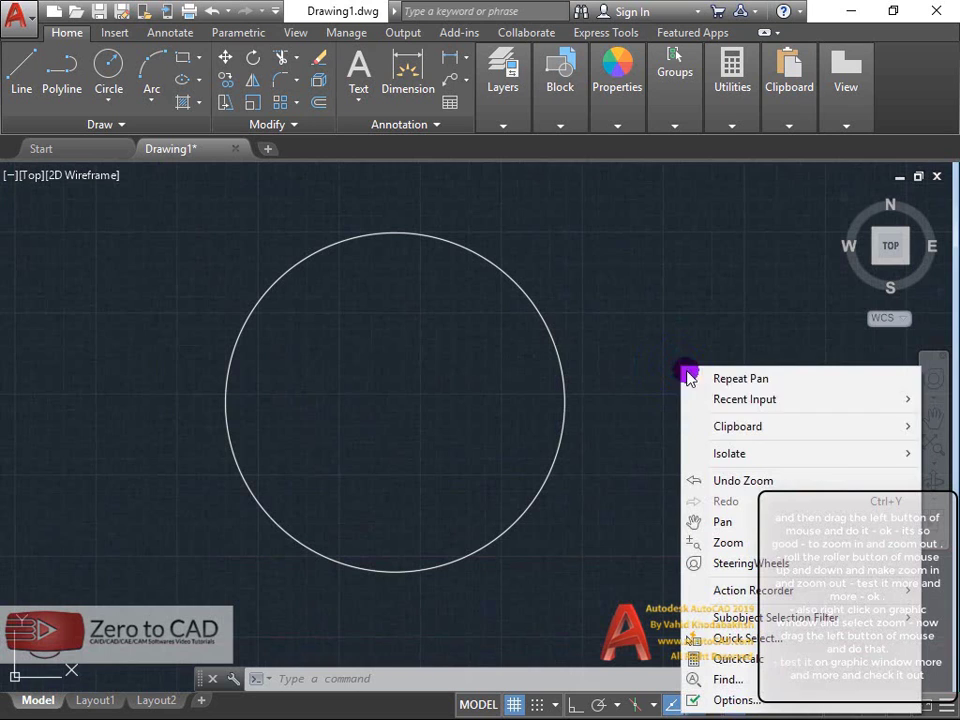
left_click(729, 542)
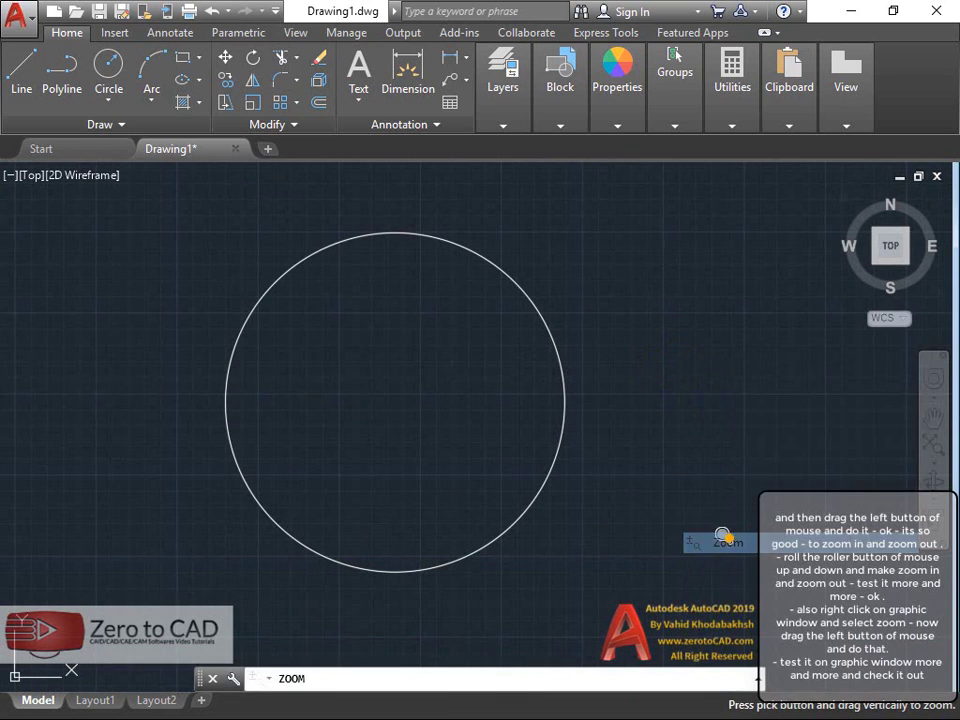
left_click_drag(424, 408, 405, 338)
Bring up the canvas shortcut menu to exit realtime zoom
right_click(708, 349)
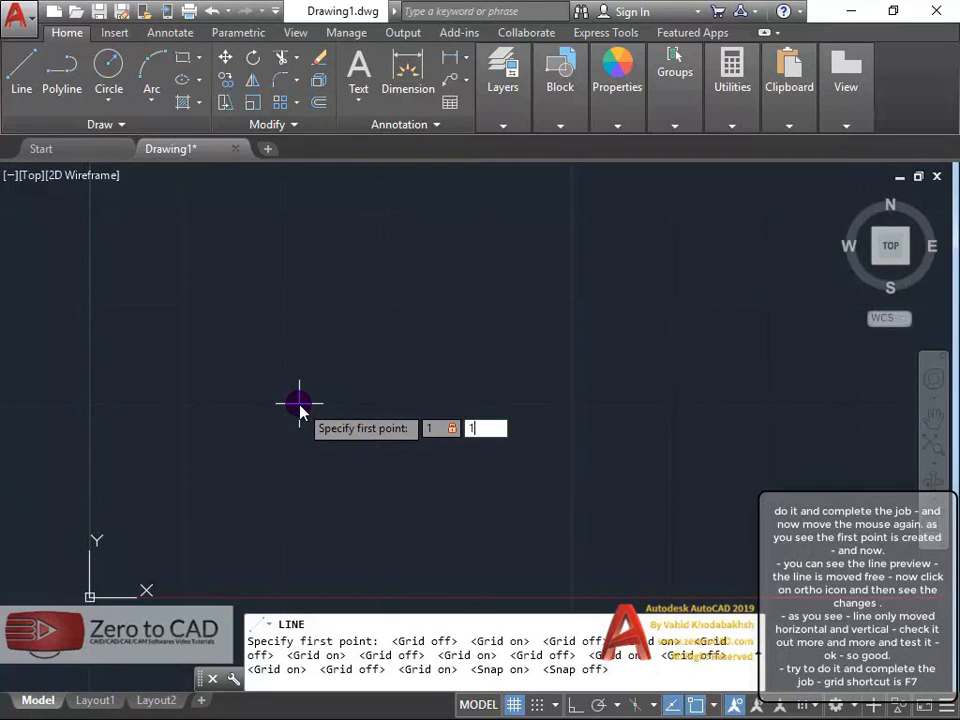
Place the line's first point at 1,1 and turn Ortho mode on
key("Return")
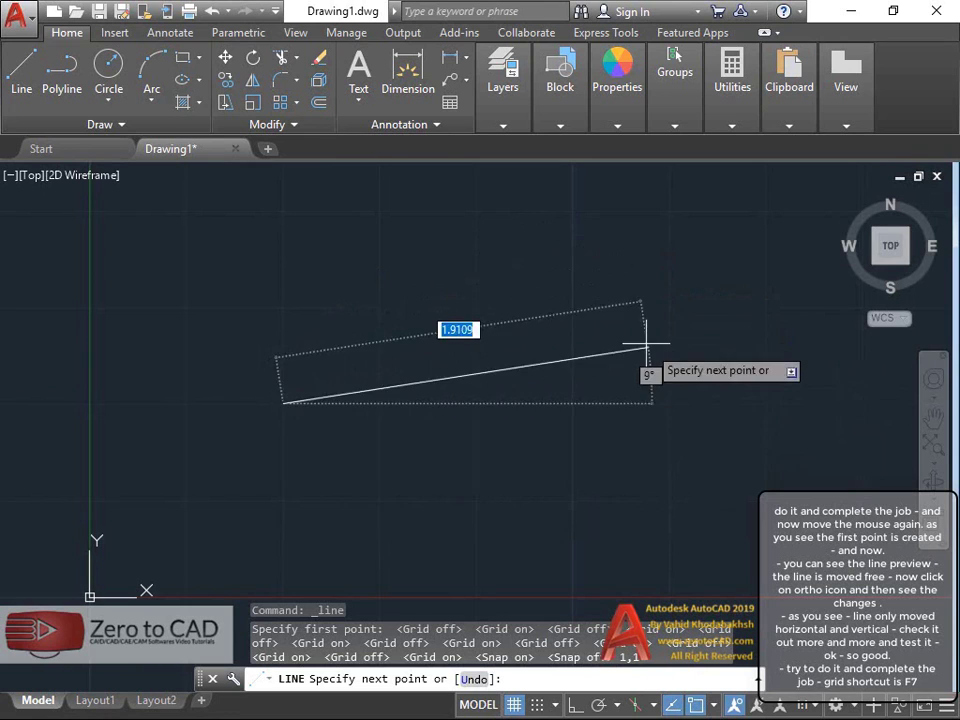
middle_click_drag(575, 293, 546, 339)
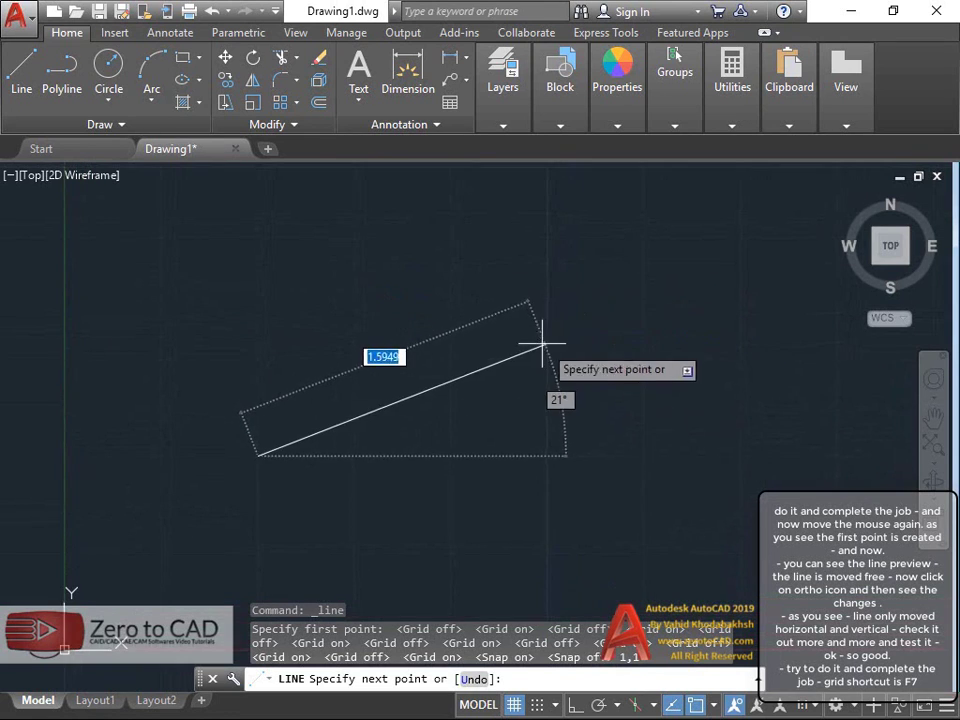
left_click(574, 705)
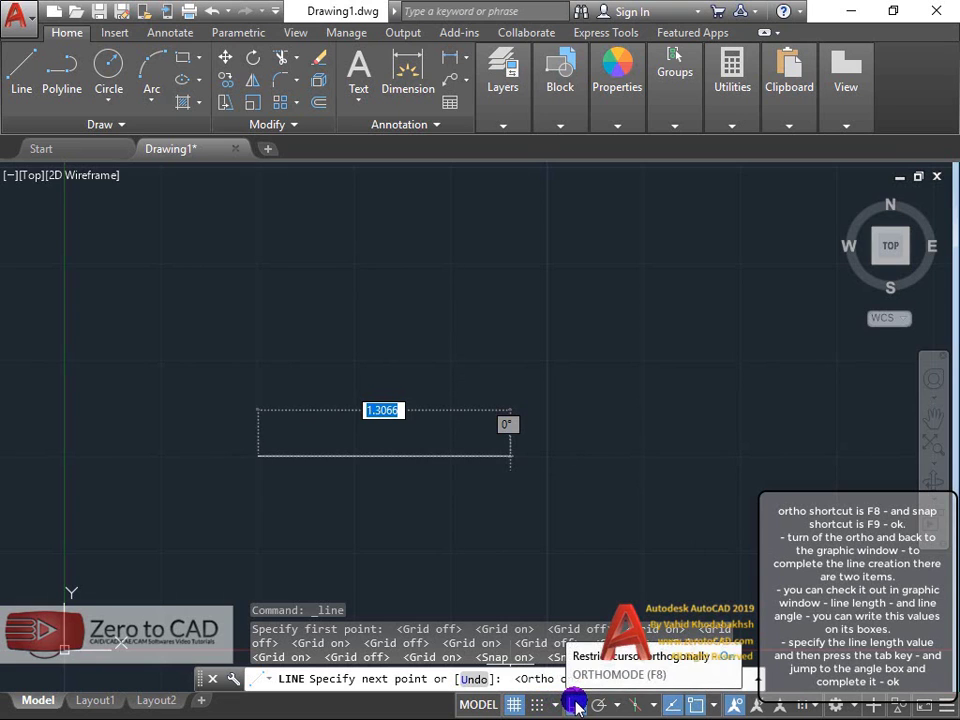
Turn Ortho off, draw a 2-unit segment at 20 degrees and end LINE
left_click(576, 706)
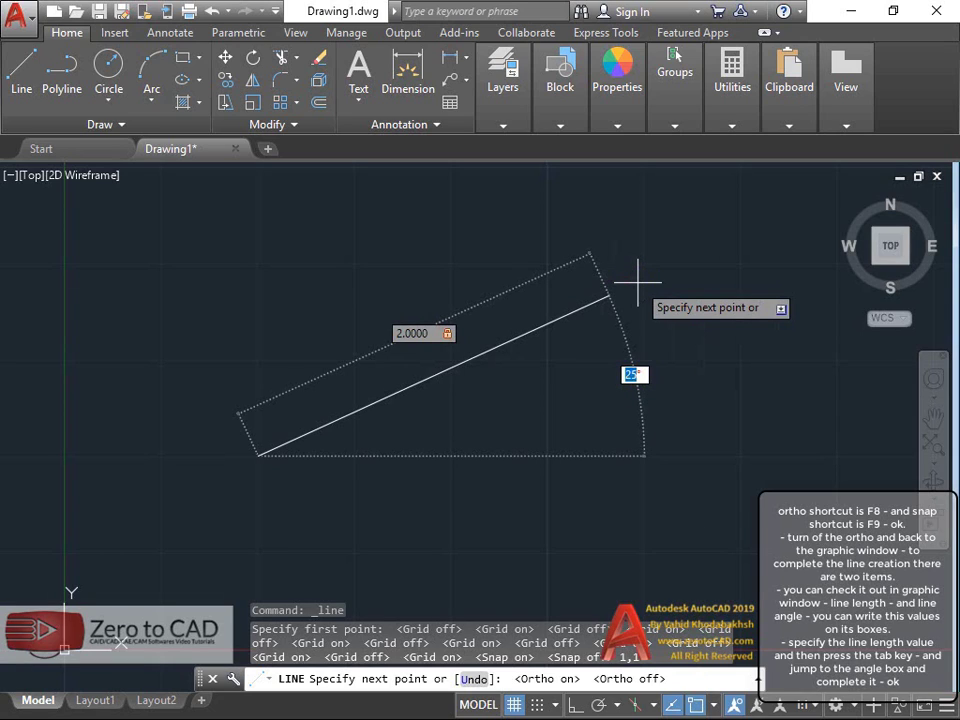
key("Return")
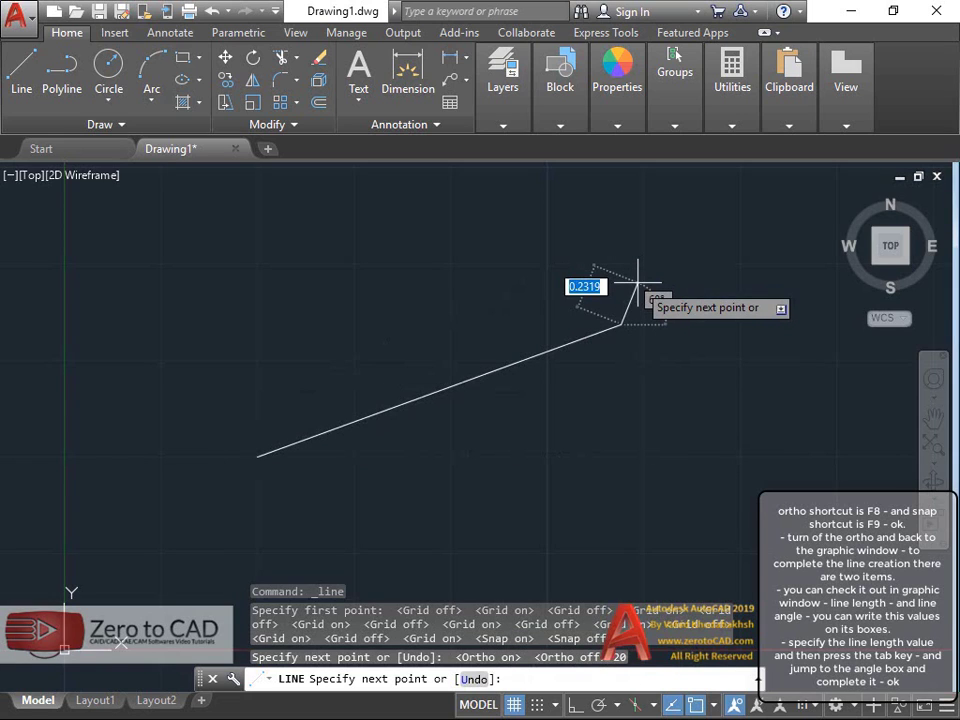
key("Return")
Erase the large circle and draw a Tan, Tan, Tan circle touching the top circle, slanted line and right arc
mouse_move(386, 336)
left_mouse_down()
mouse_move(321, 311)
mouse_move(262, 321)
left_mouse_up()
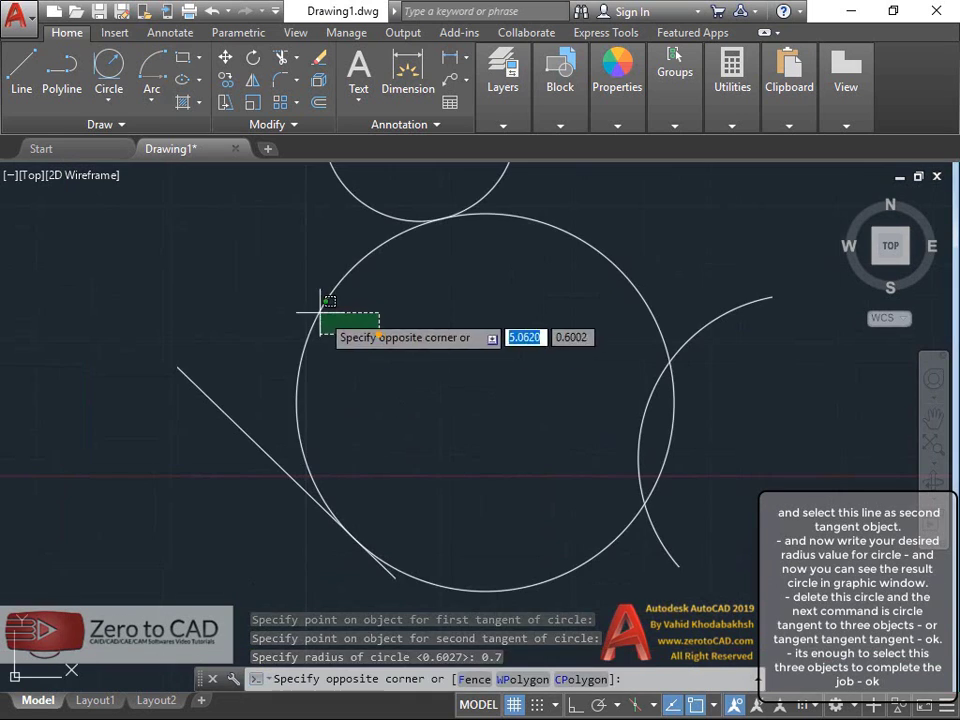
key("Delete")
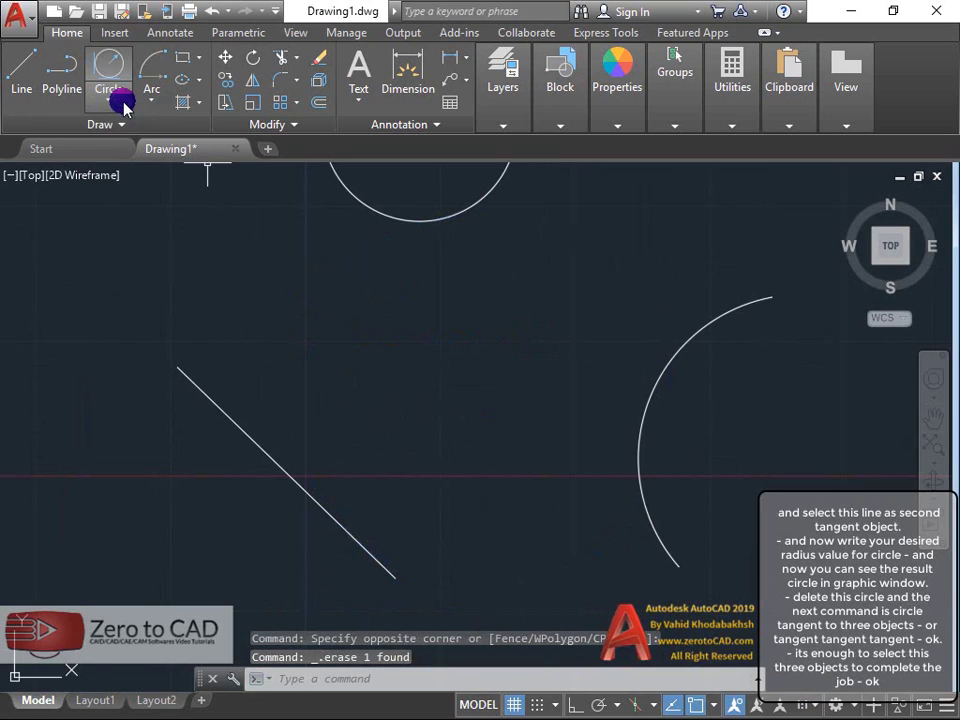
left_click(115, 98)
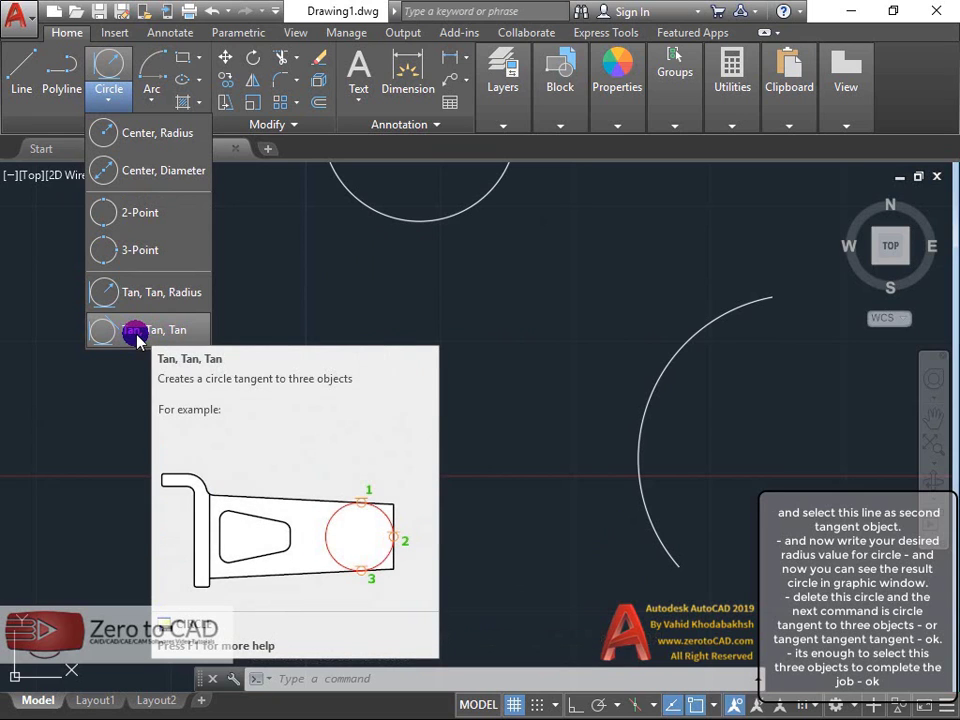
left_click(150, 334)
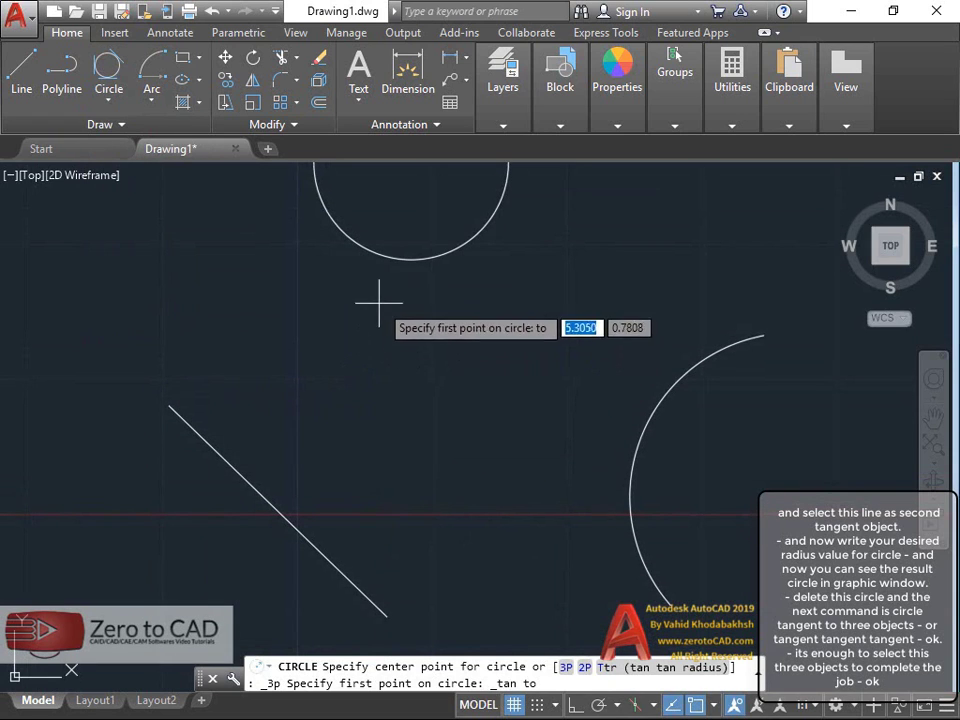
left_click(369, 249)
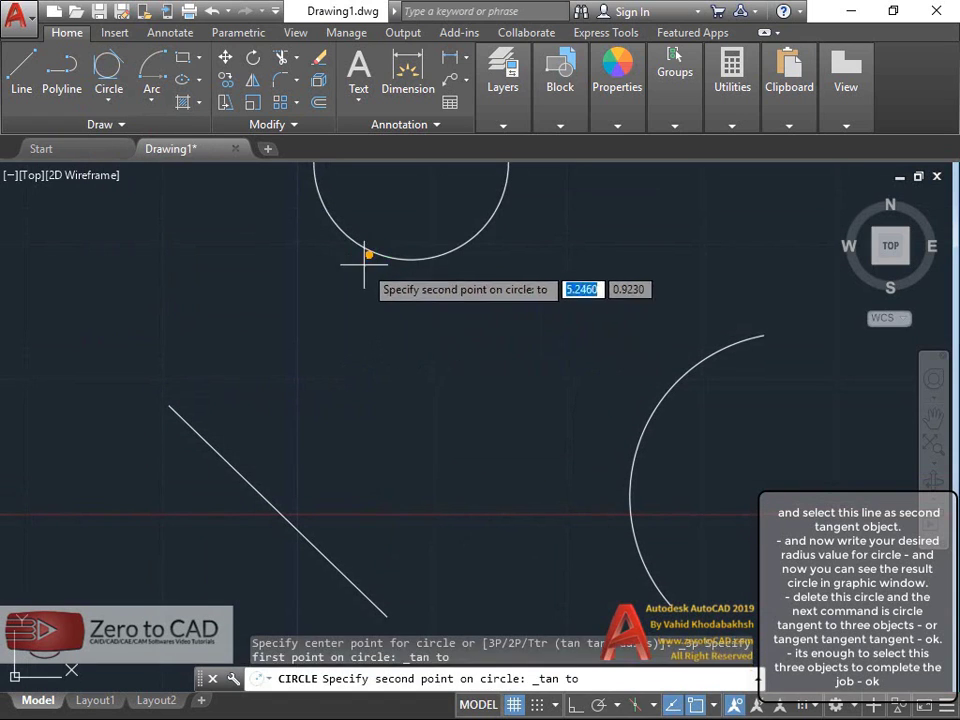
left_click(236, 467)
left_click(636, 437)
scroll(493, 461, "down", 3)
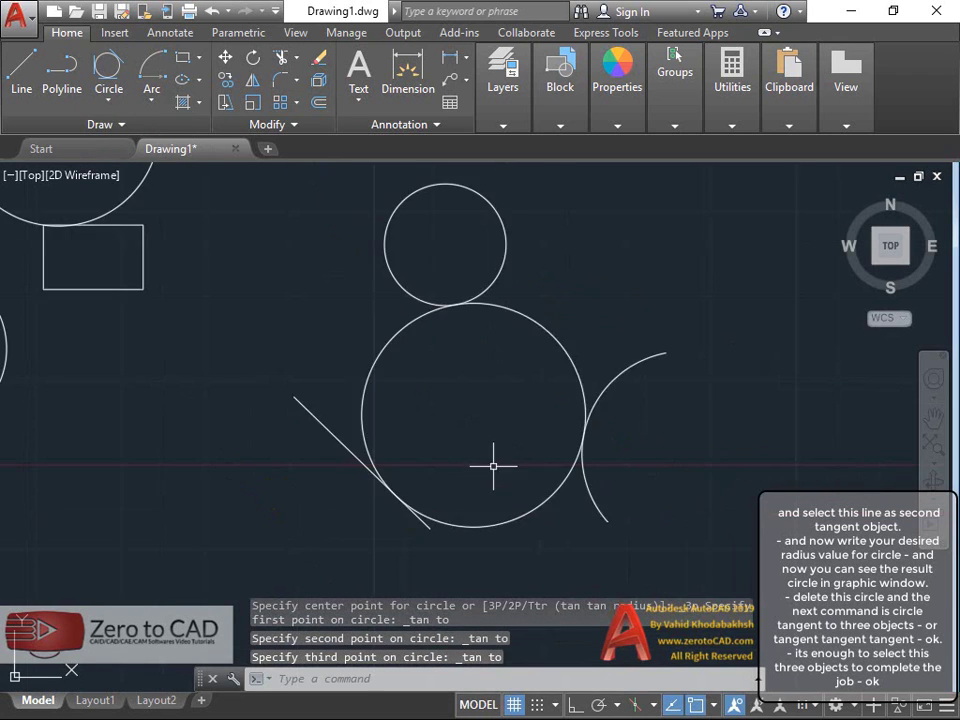
Finish the current arc with a 110-degree included angle
scroll(489, 437, "up", 3)
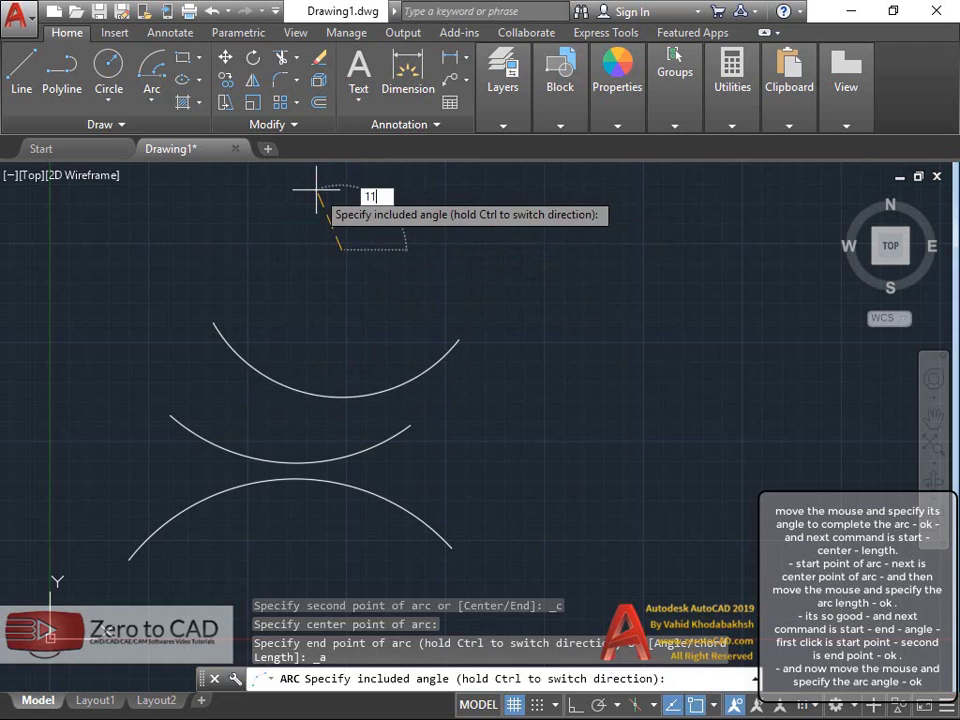
type("0")
key("Return")
Draw a start, center, length arc beside the existing arcs
left_click(153, 101)
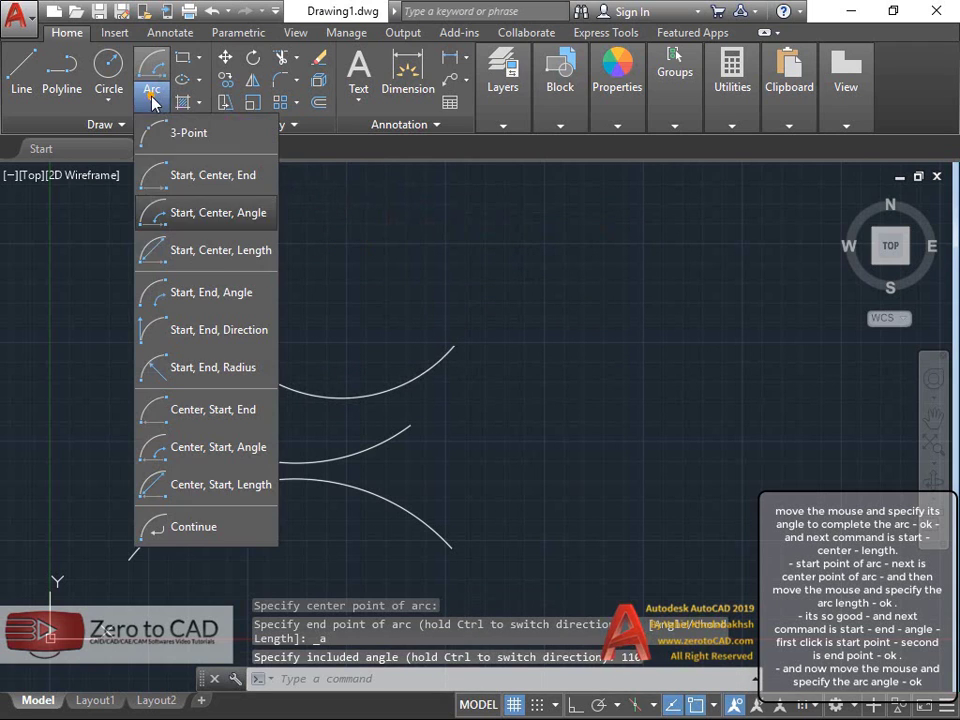
left_click(227, 257)
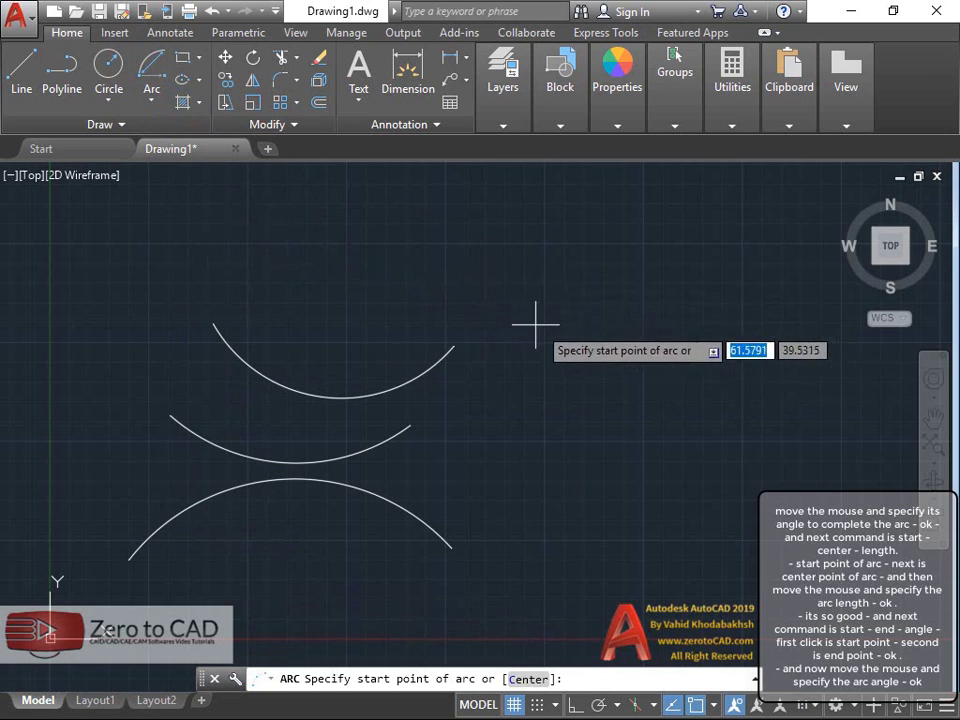
middle_click_drag(522, 310, 347, 279)
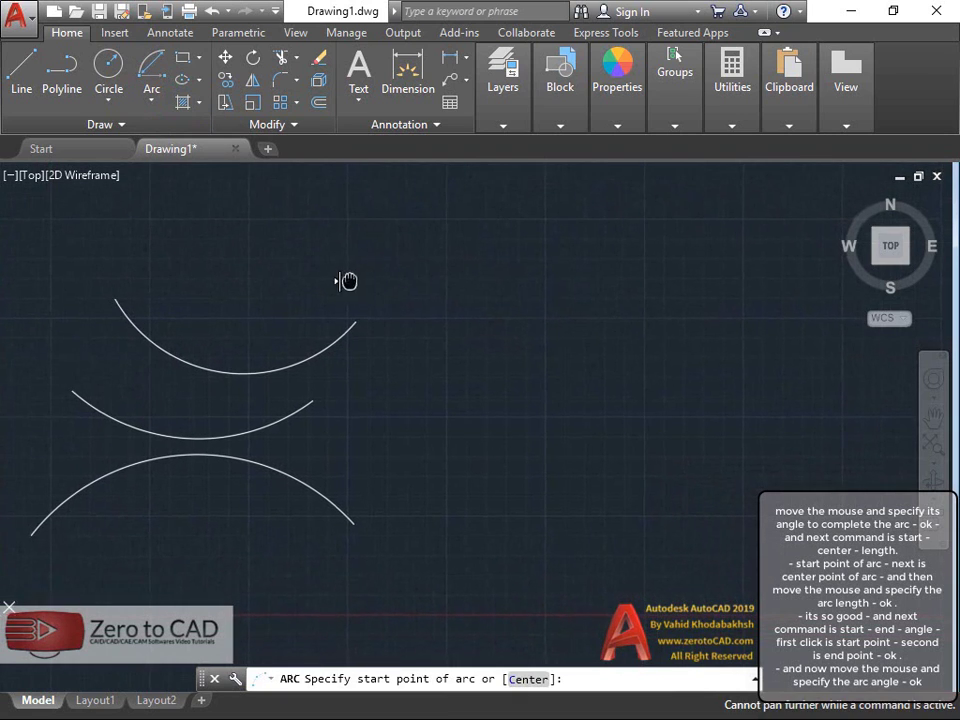
left_click(458, 307)
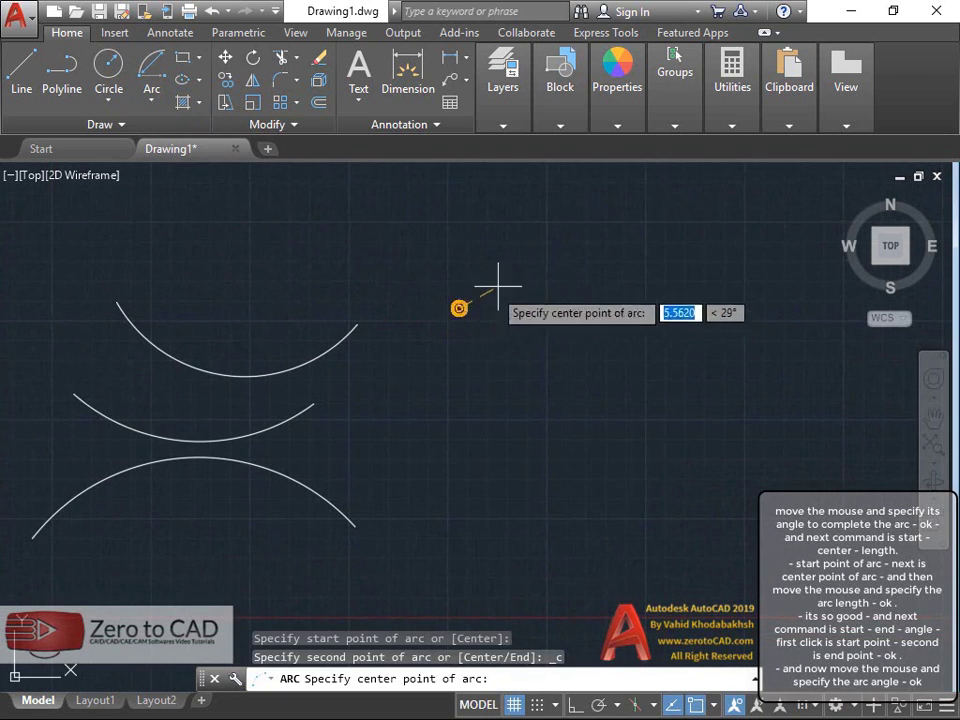
left_click(577, 250)
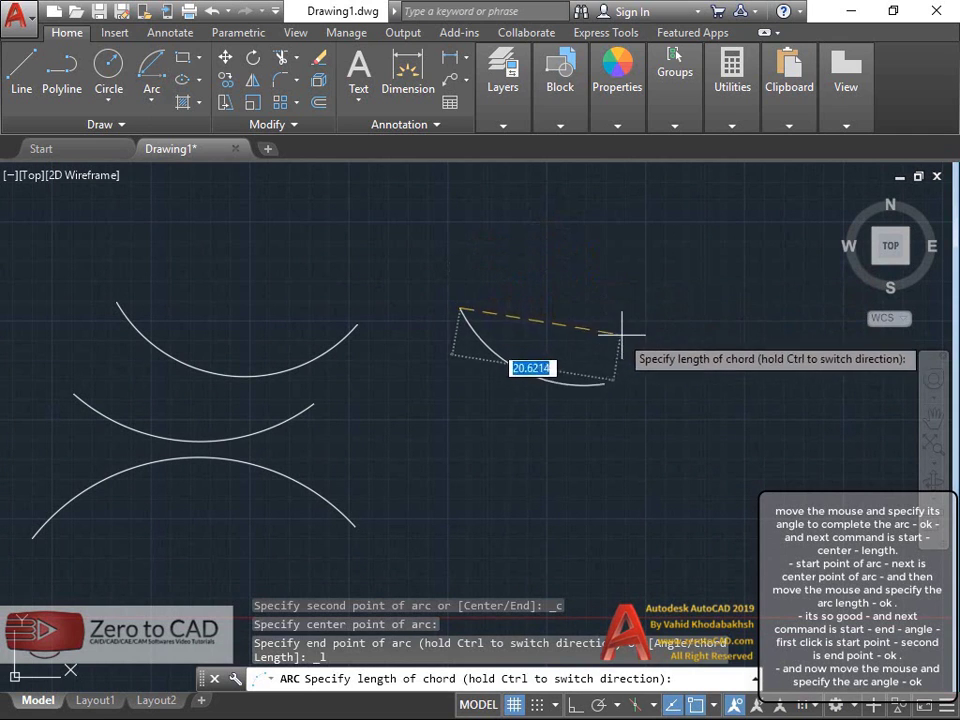
left_click(681, 332)
scroll(585, 358, "down", 4)
scroll(433, 339, "up", 2)
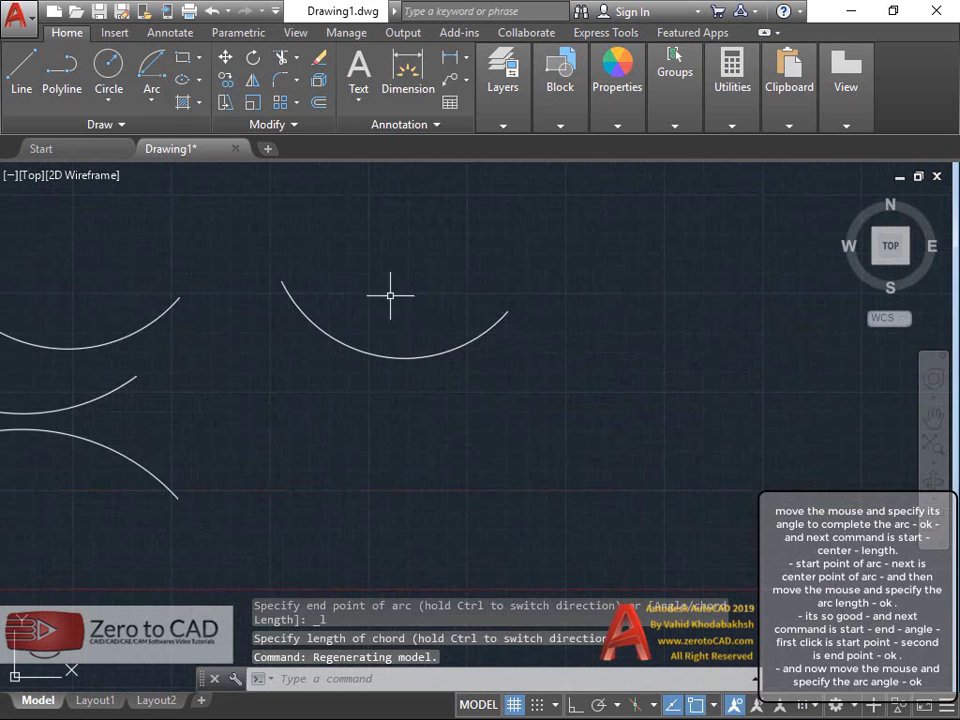
Draw a start, end, angle arc below the other arcs
left_click(146, 100)
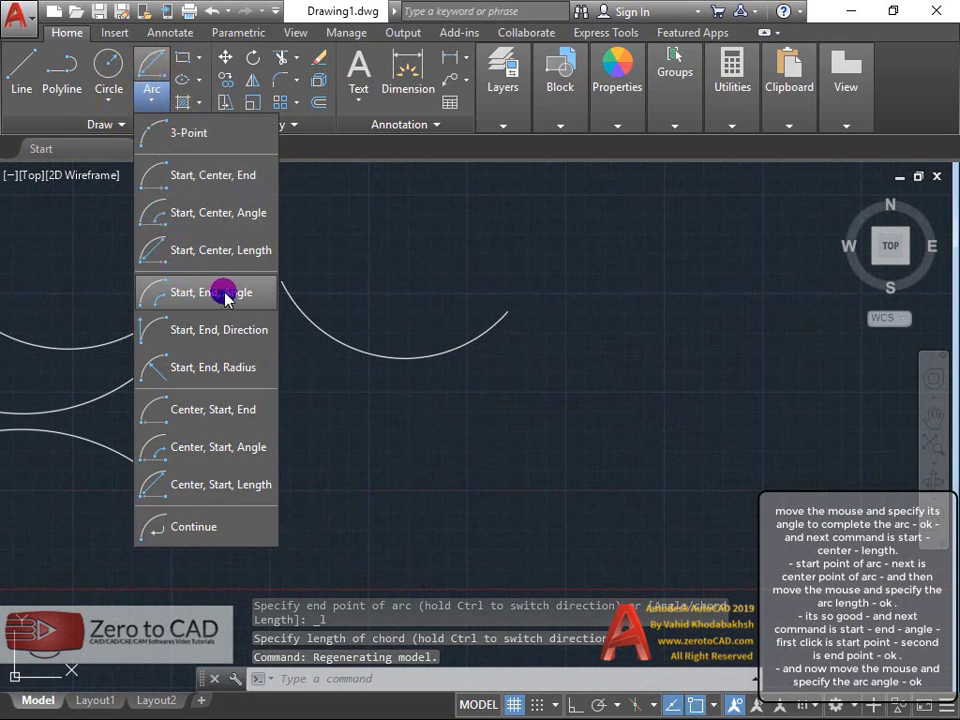
left_click(246, 300)
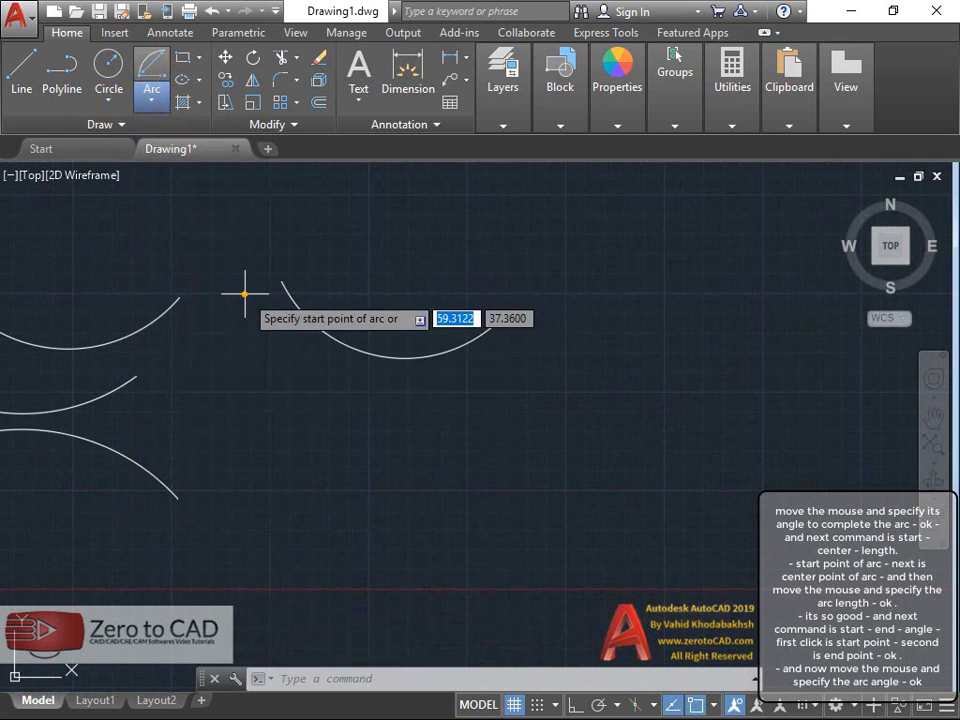
left_click(392, 514)
left_click(562, 437)
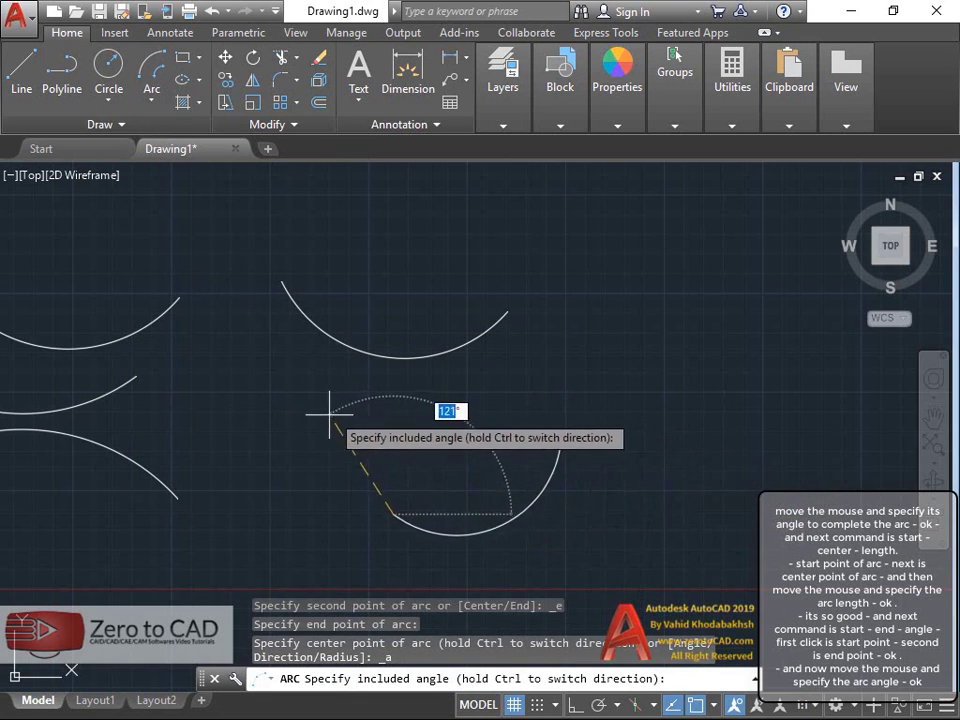
left_click(405, 418)
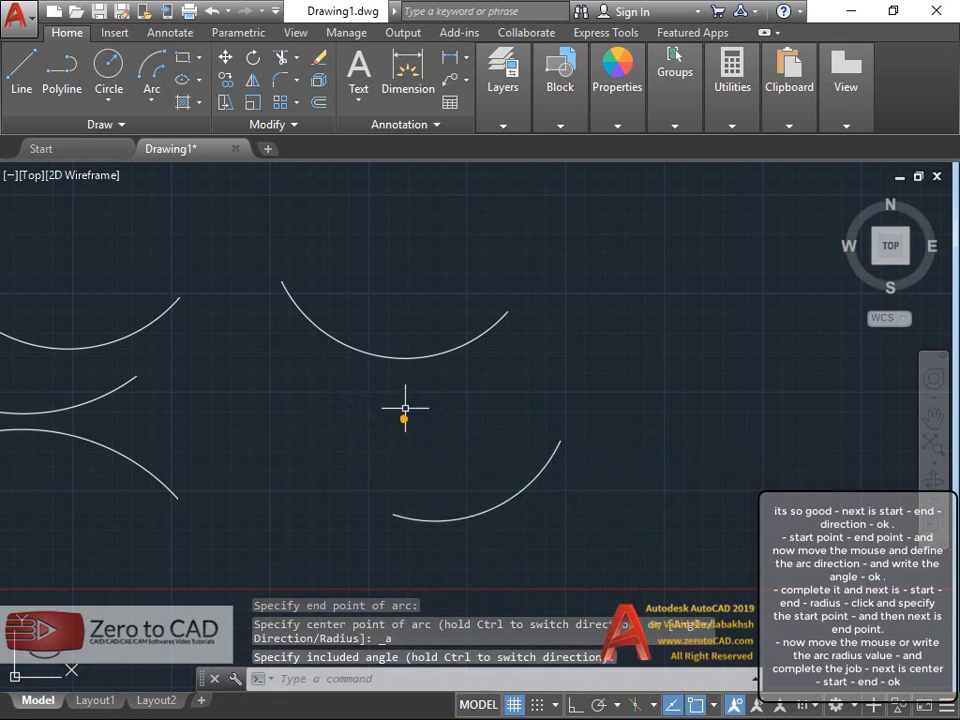
Begin a start, end, direction arc by picking its start and end points
left_click(154, 107)
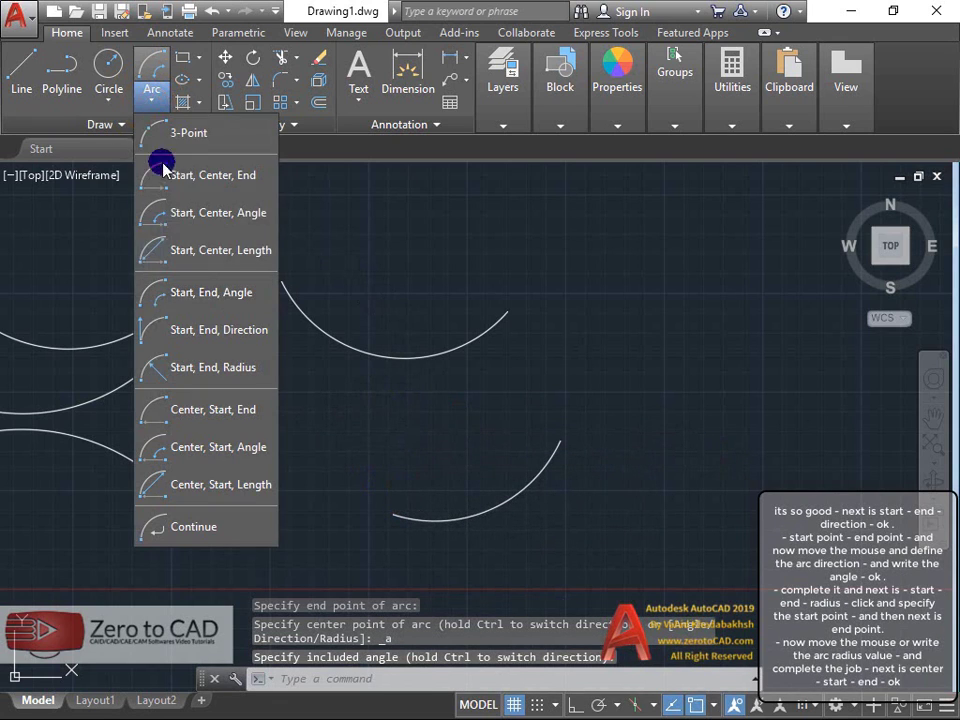
left_click(193, 328)
mouse_move(439, 396)
middle_mouse_down()
mouse_move(448, 384)
mouse_move(468, 543)
middle_mouse_up()
left_click(468, 543)
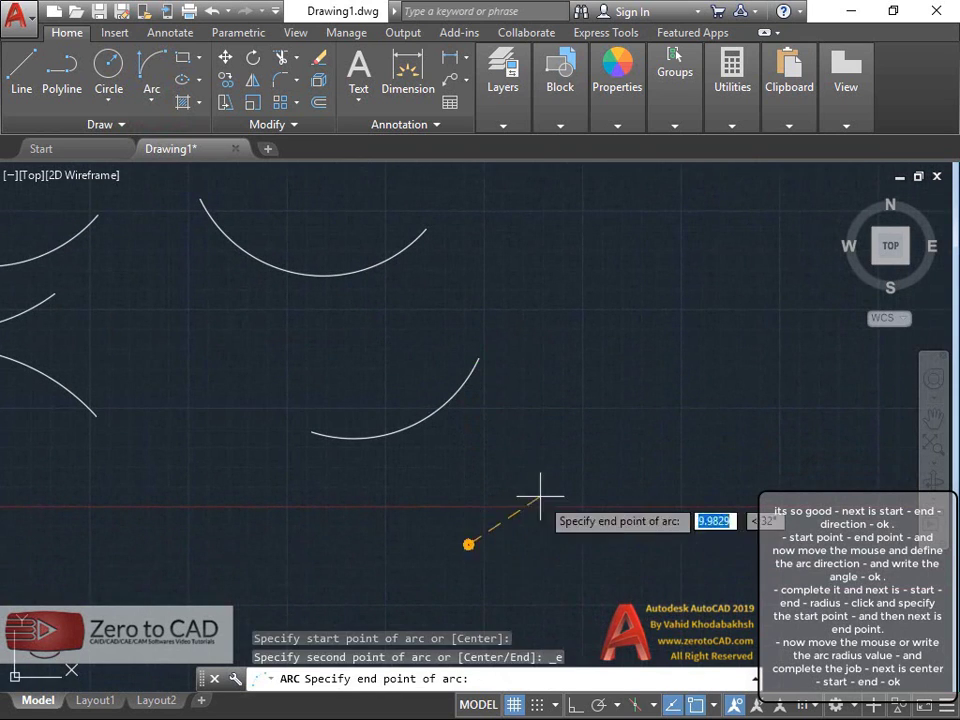
left_click(627, 440)
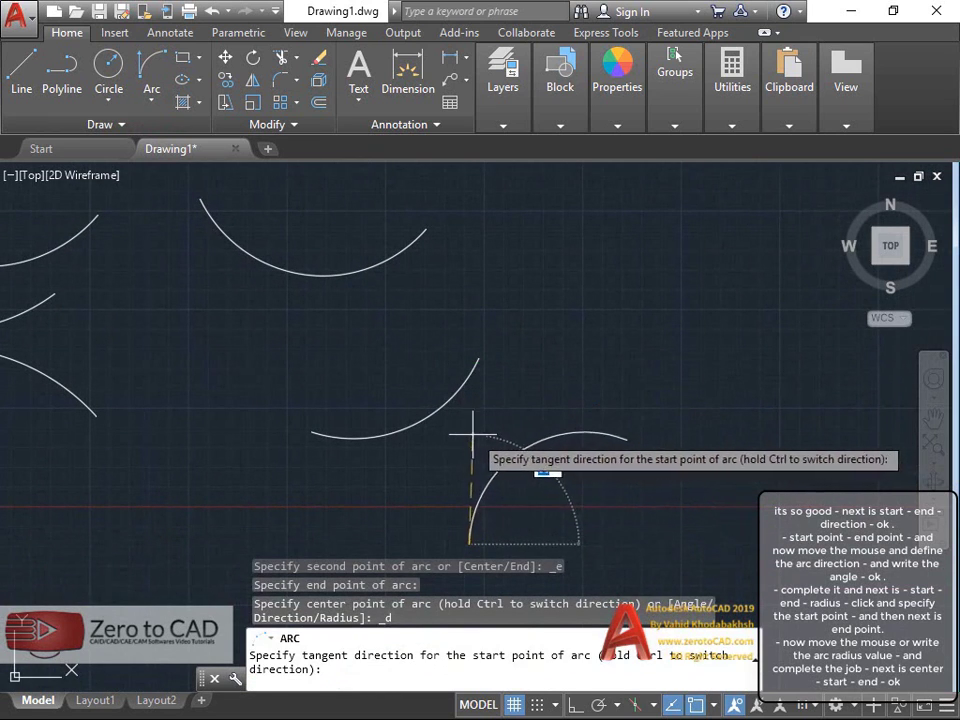
scroll(545, 540, "down", 2)
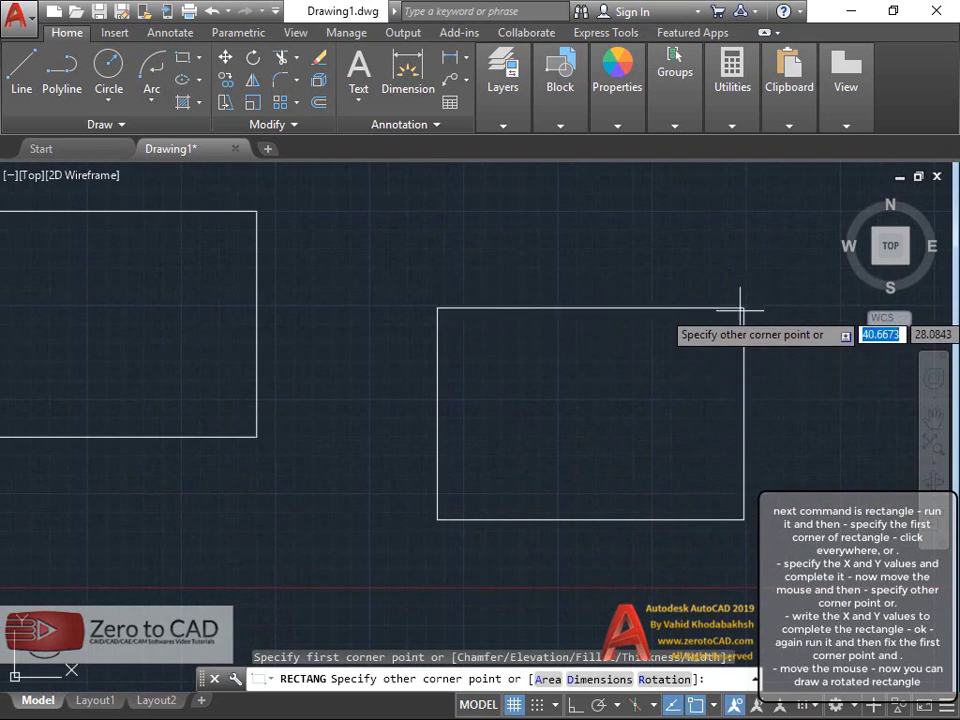
Size the new rectangle and choose its Rotation option to tilt it 45 degrees
middle_click_drag(705, 338, 518, 324)
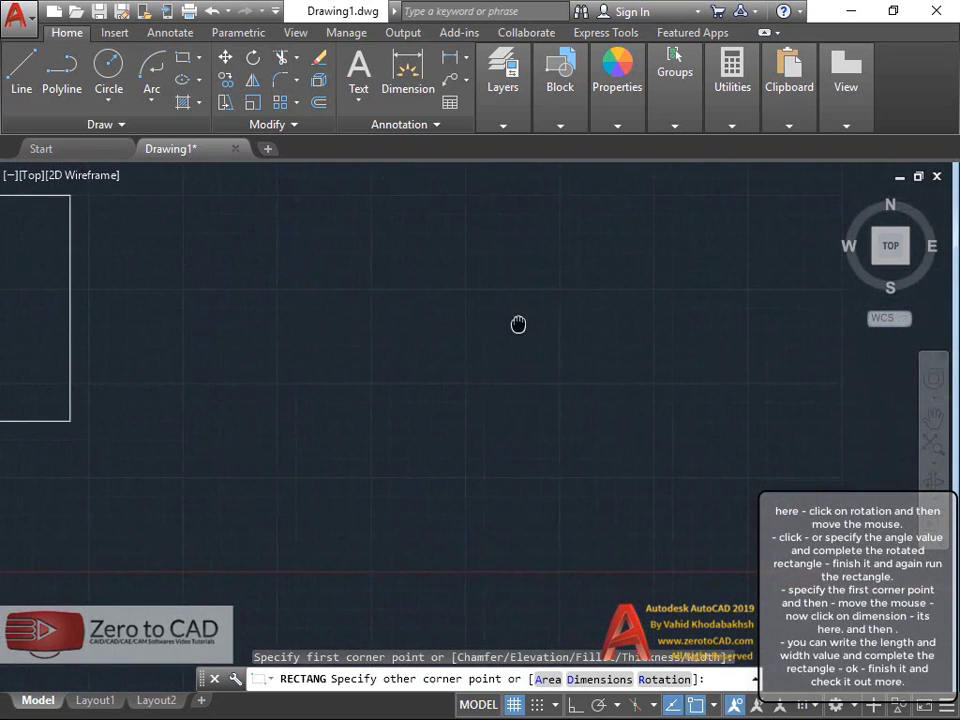
left_click(662, 680)
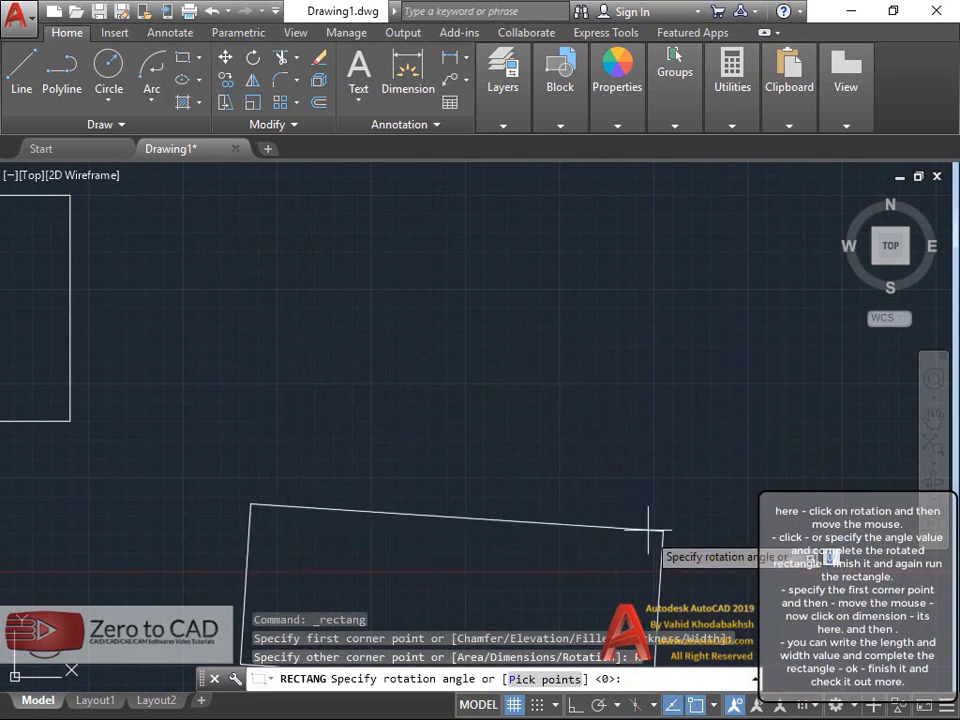
scroll(520, 220, "down", 3)
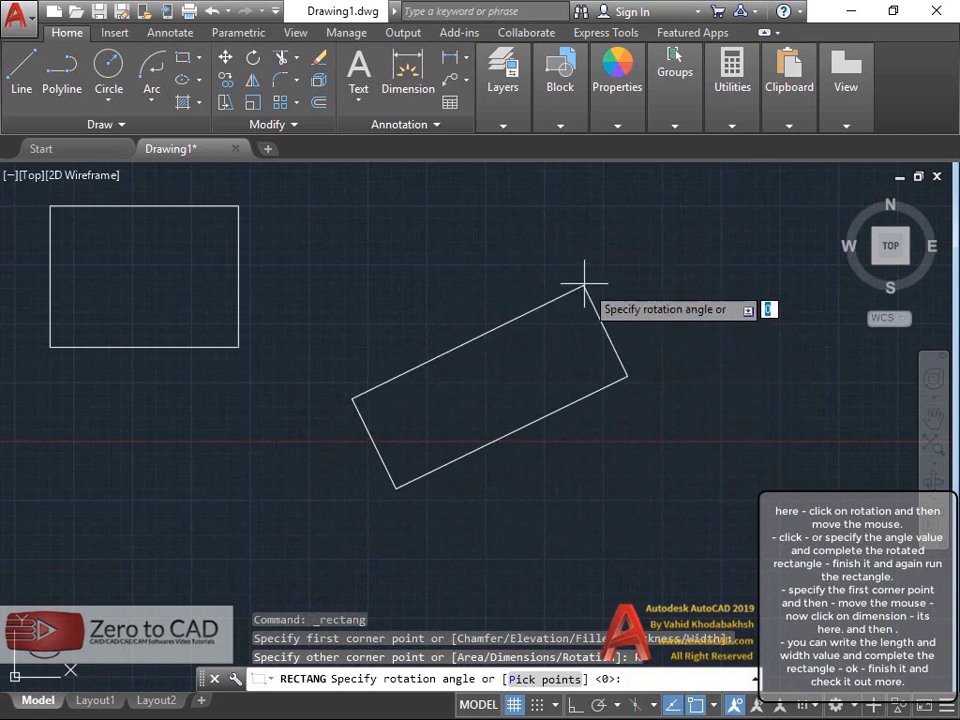
Commit the 45-degree rectangle, then add a CV spline vertex and close the spline
left_click(540, 255)
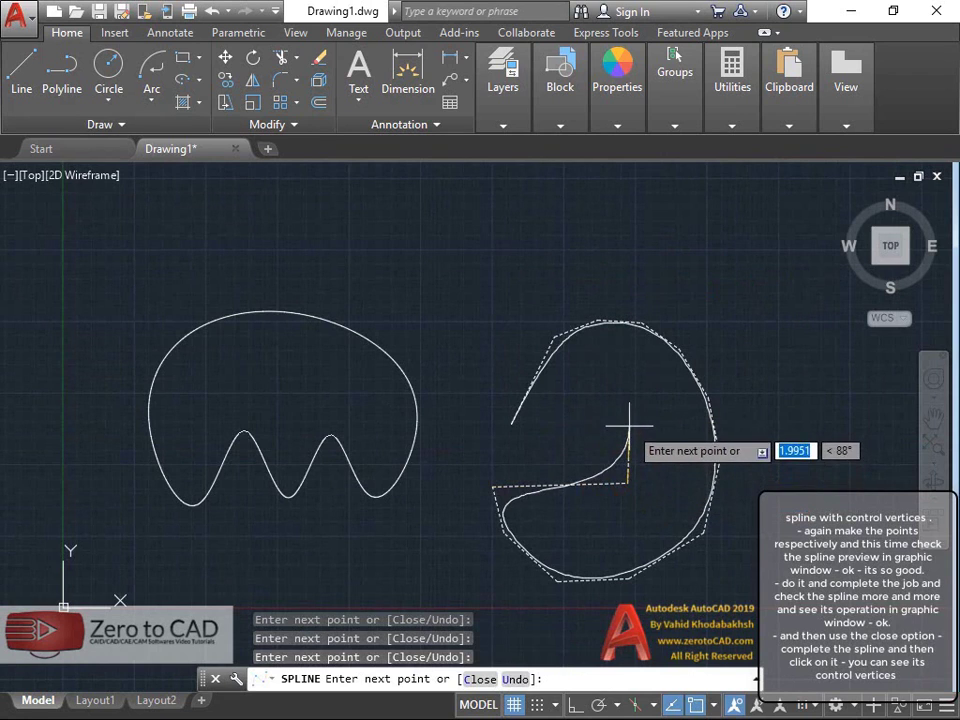
left_click(629, 425)
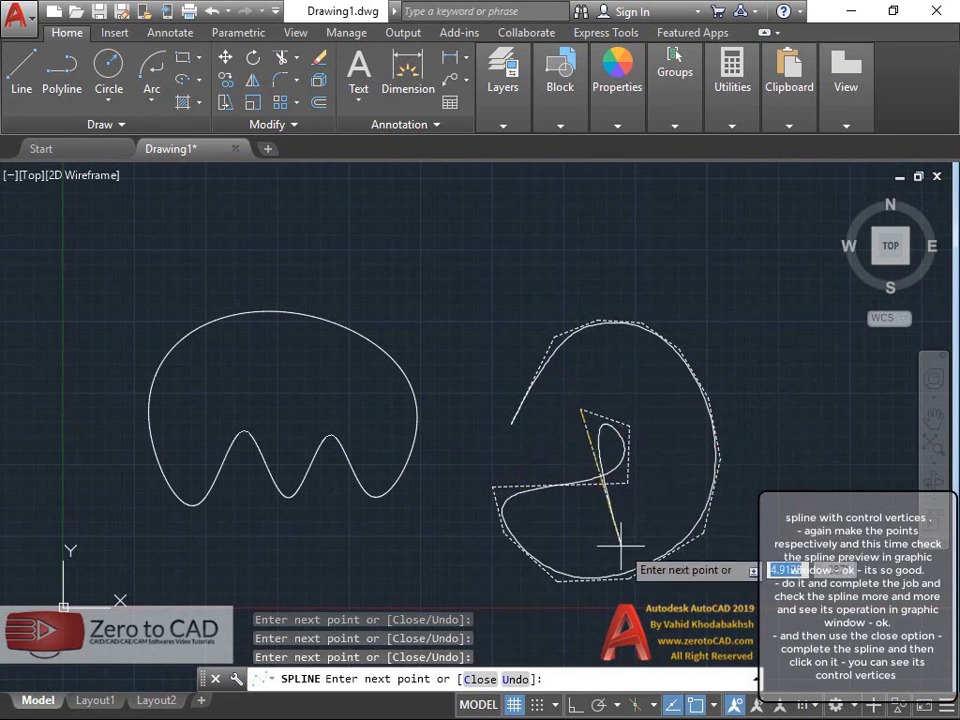
left_click(478, 679)
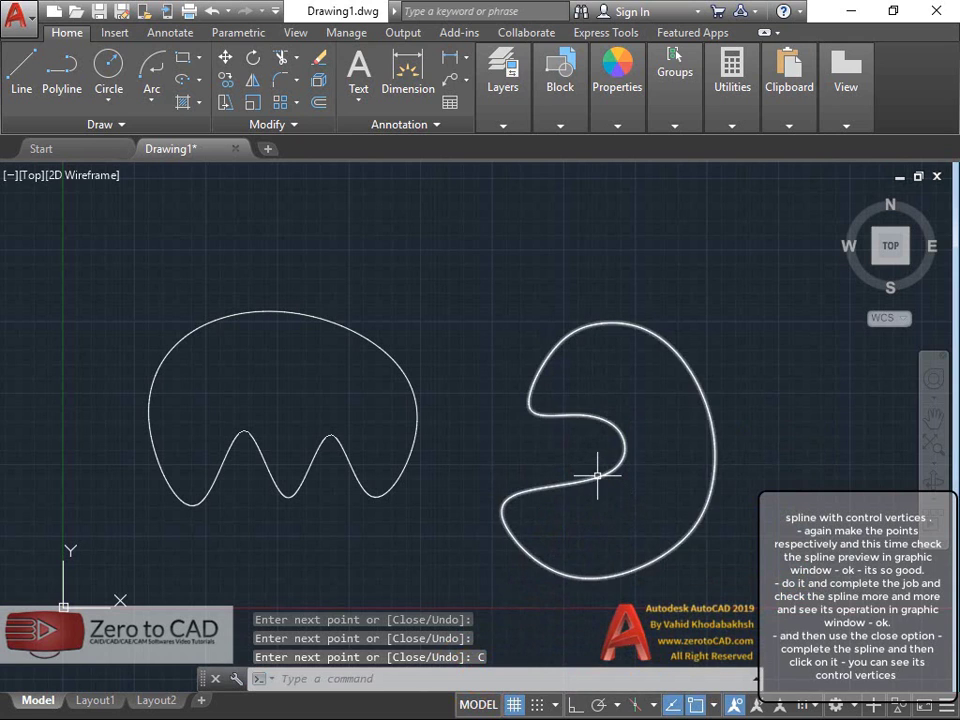
Drag the closed spline's control-vertex grips outward to reshape the loop
left_click(597, 476)
scroll(614, 495, "up", 2)
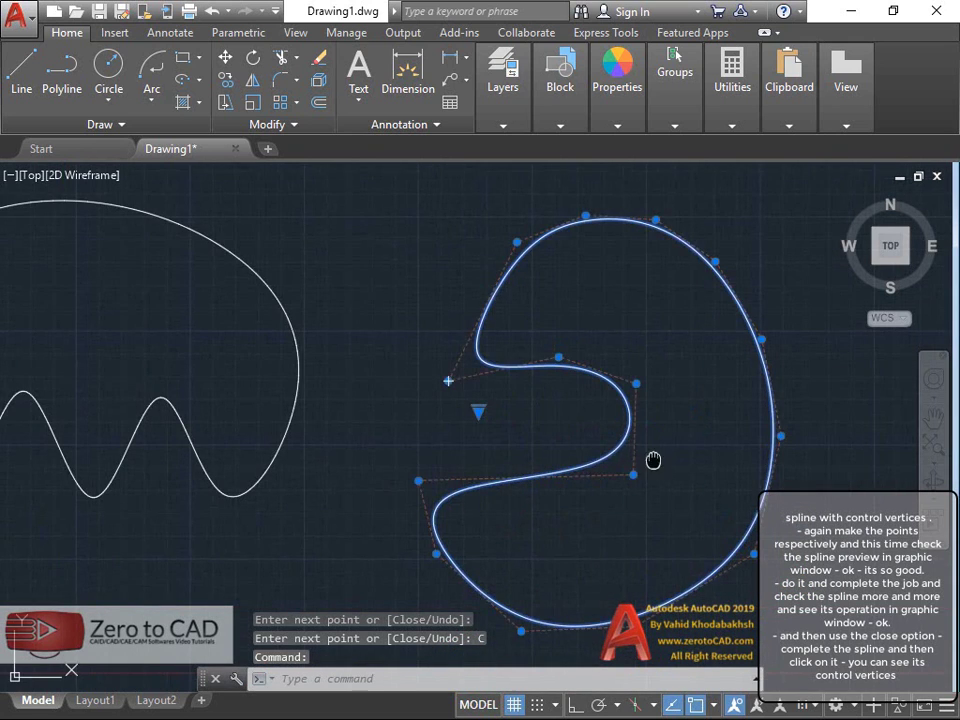
middle_click_drag(653, 460, 625, 443)
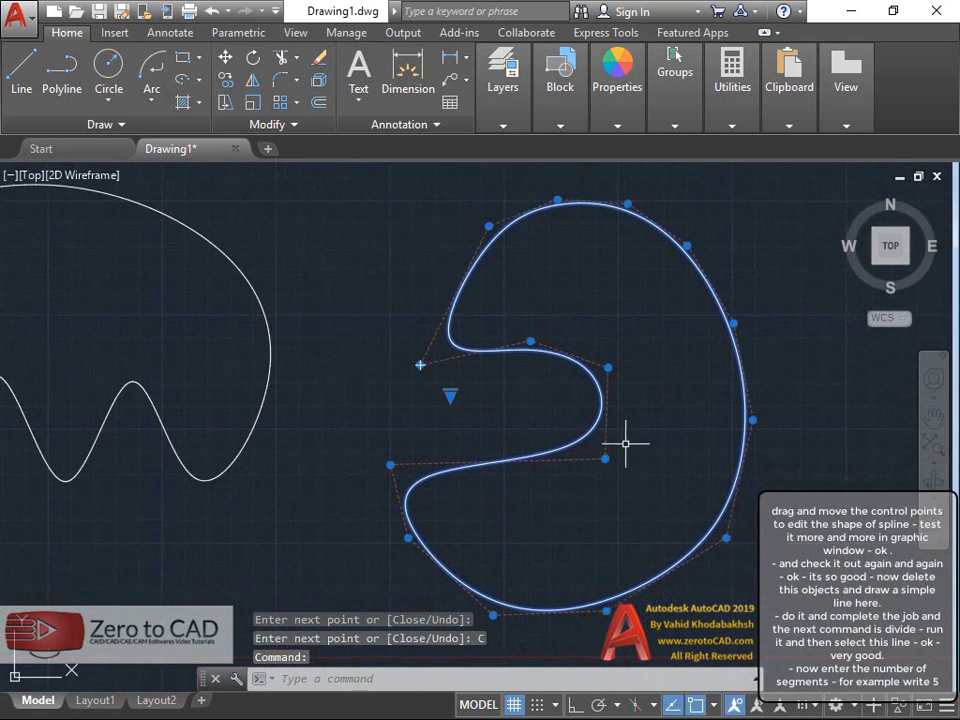
left_click(391, 463)
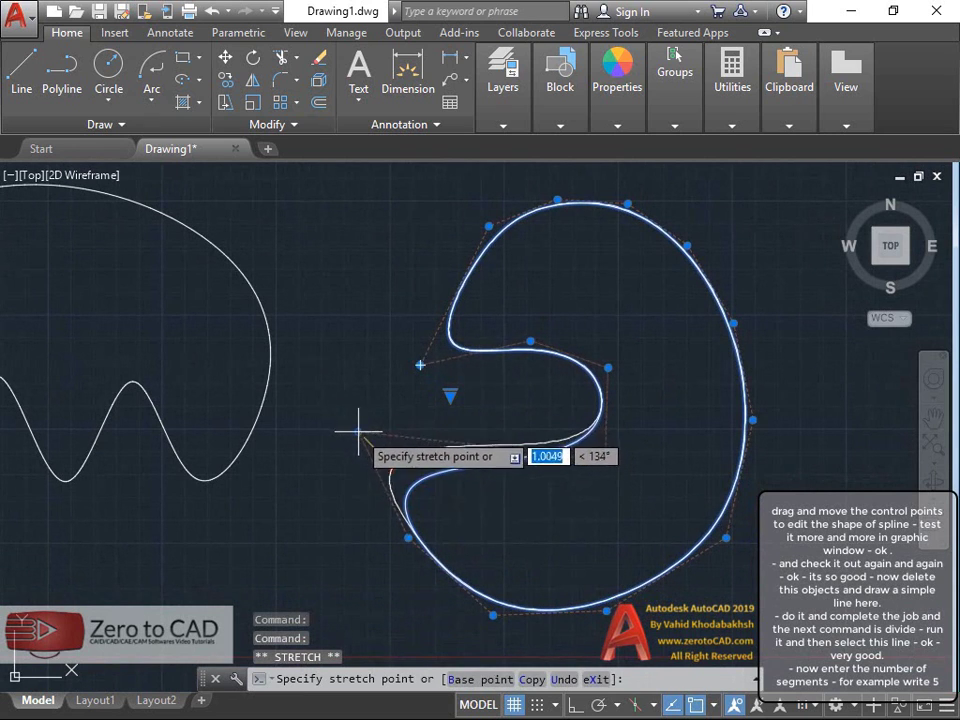
left_click(366, 442)
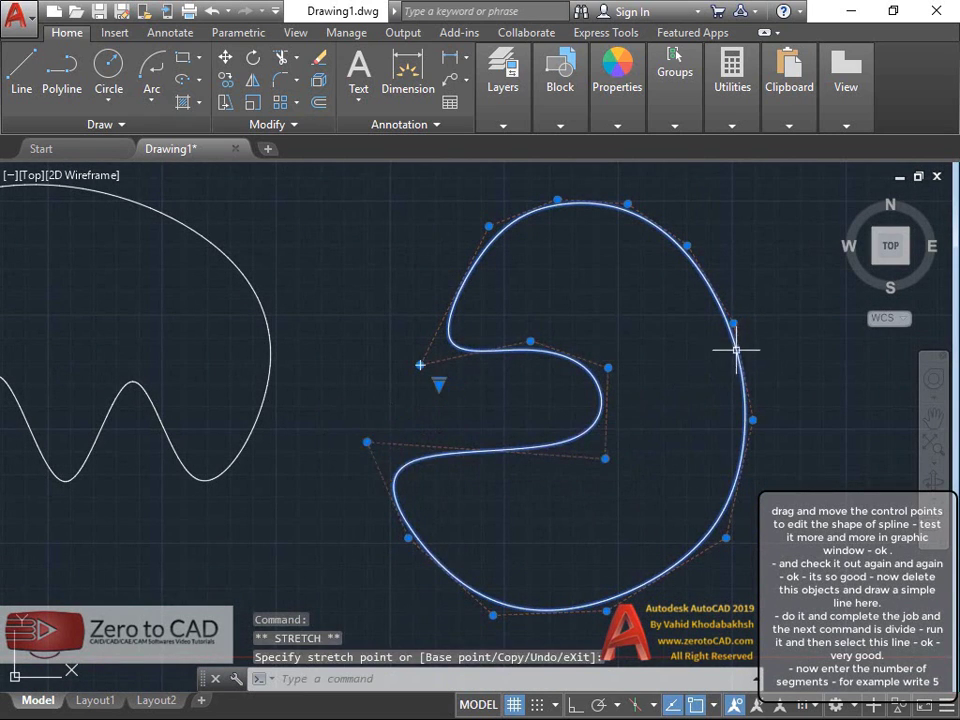
left_click(788, 286)
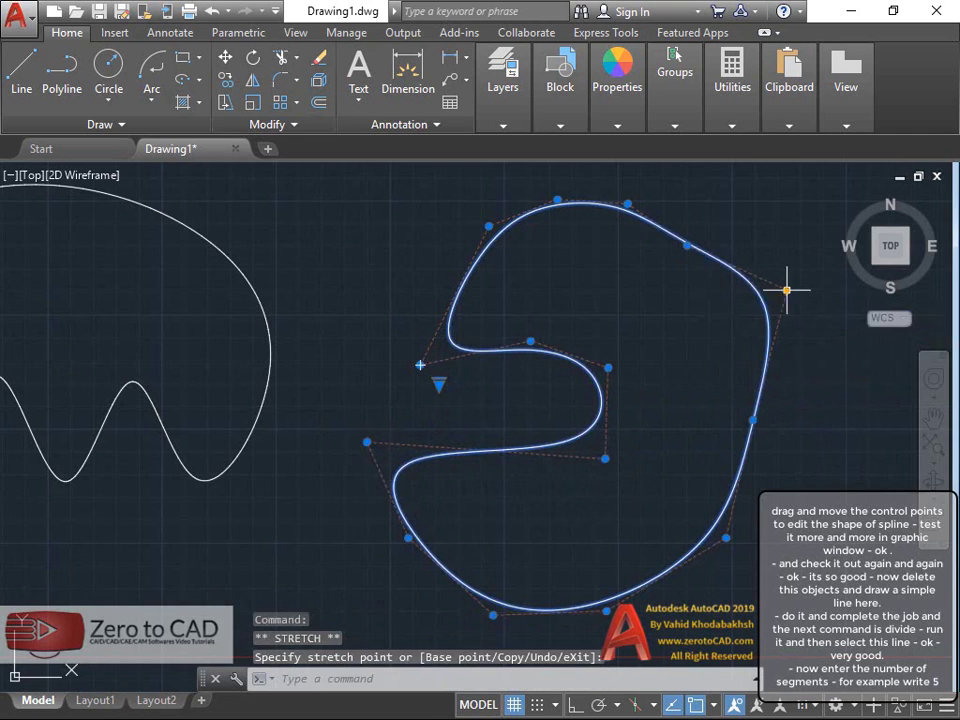
left_click(728, 536)
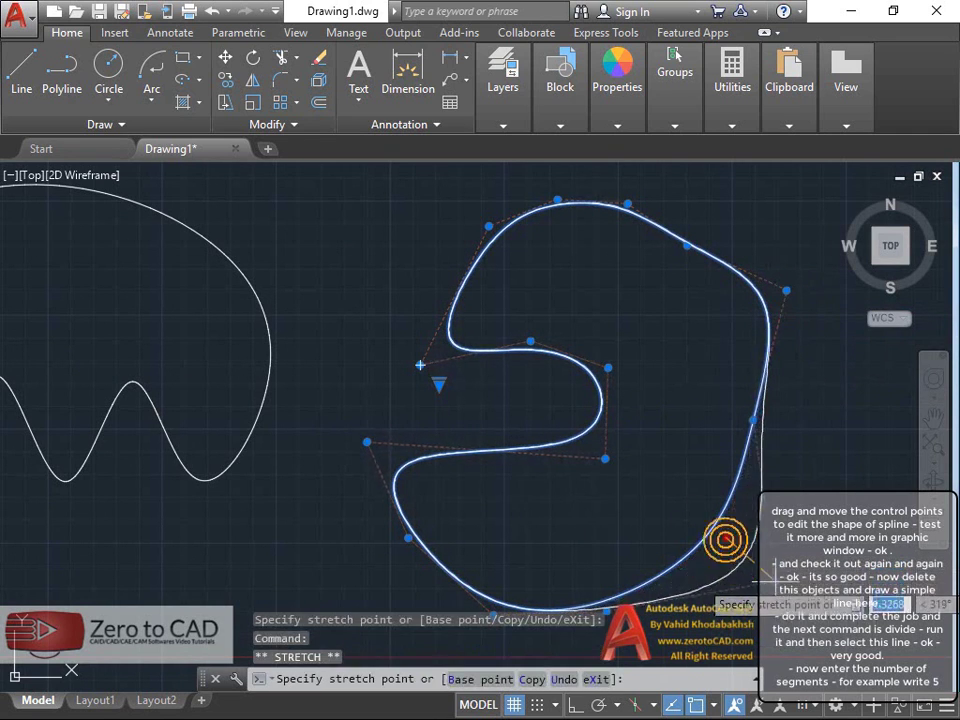
left_click(790, 595)
left_click(673, 325)
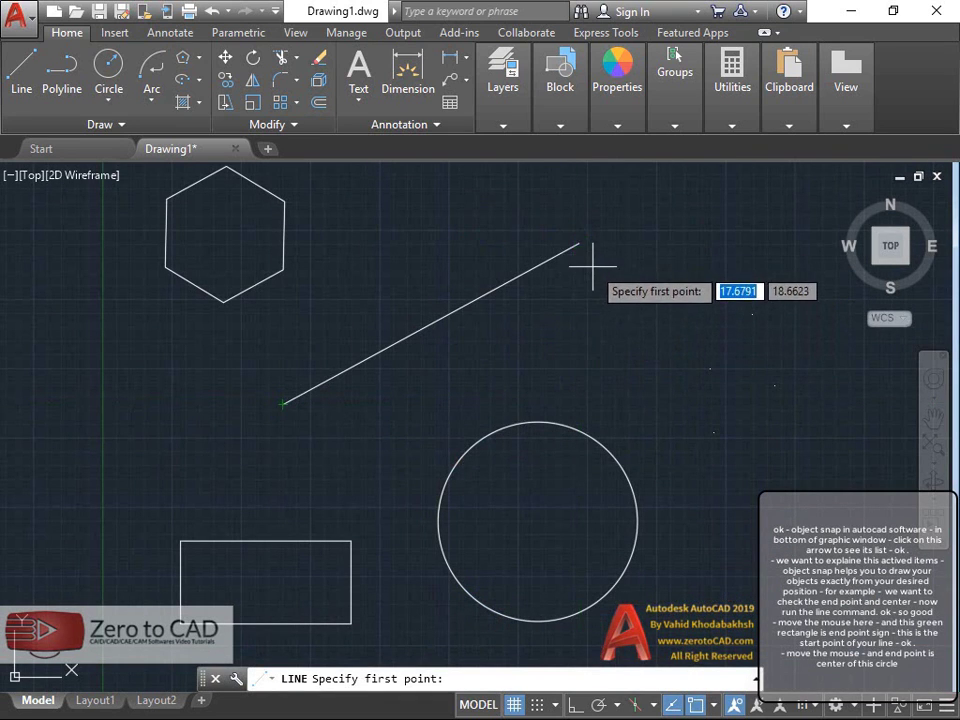
Snap the new line's start to the diagonal line's lower-left endpoint
left_click(283, 404)
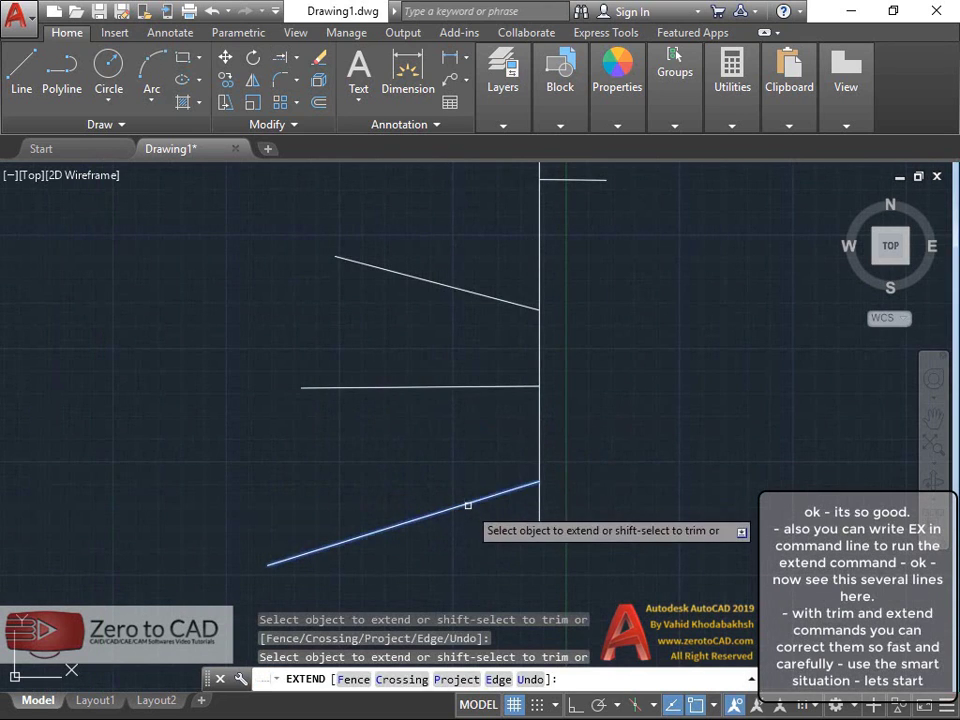
Extend the bottom slanted line to the vertical line, then pan to the scattered lines
left_click(467, 505)
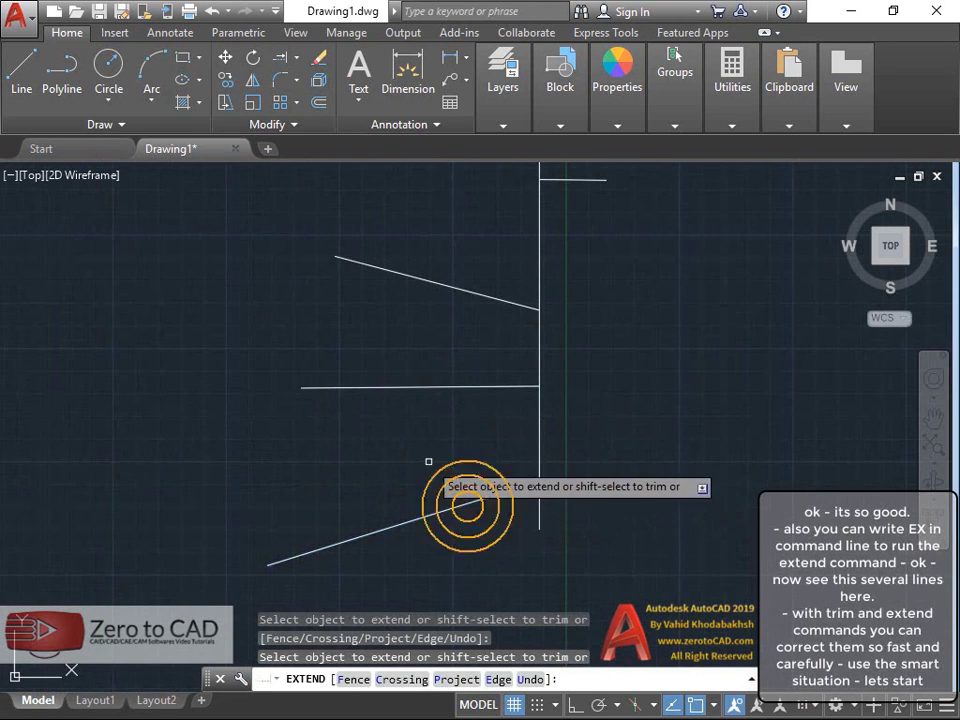
key("Return")
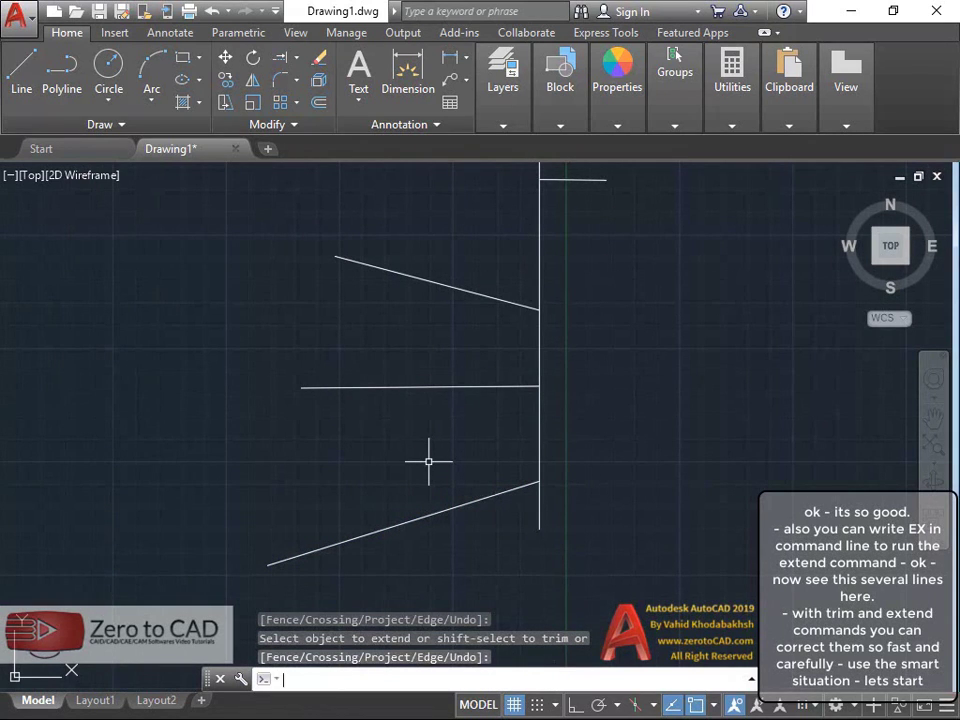
scroll(421, 436, "down", 3)
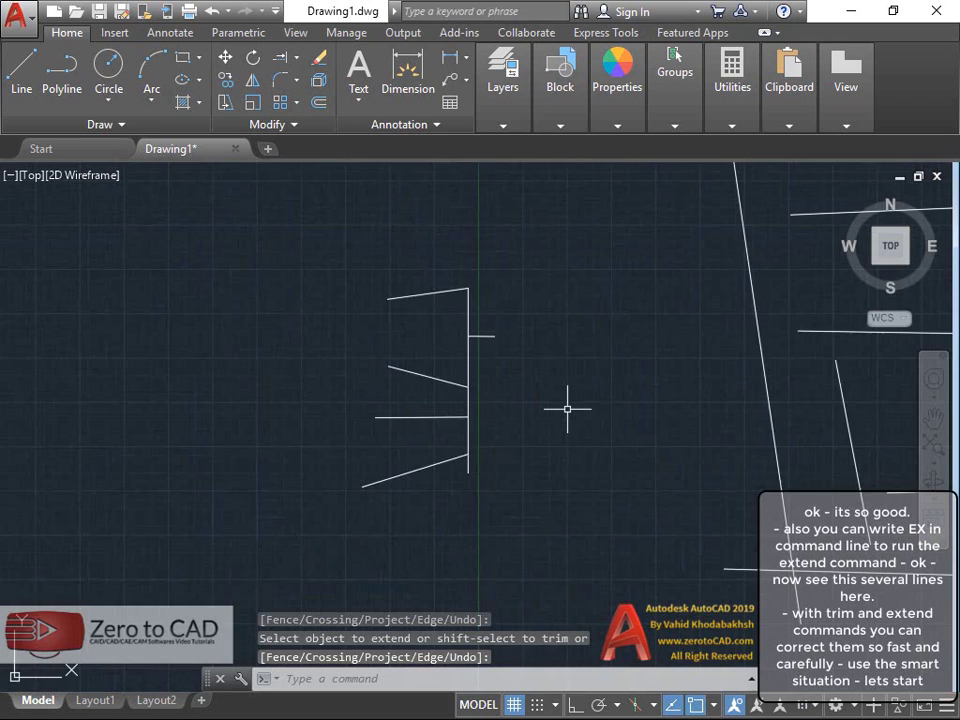
scroll(567, 408, "down", 2)
middle_click_drag(579, 403, 281, 403)
scroll(525, 348, "up", 2)
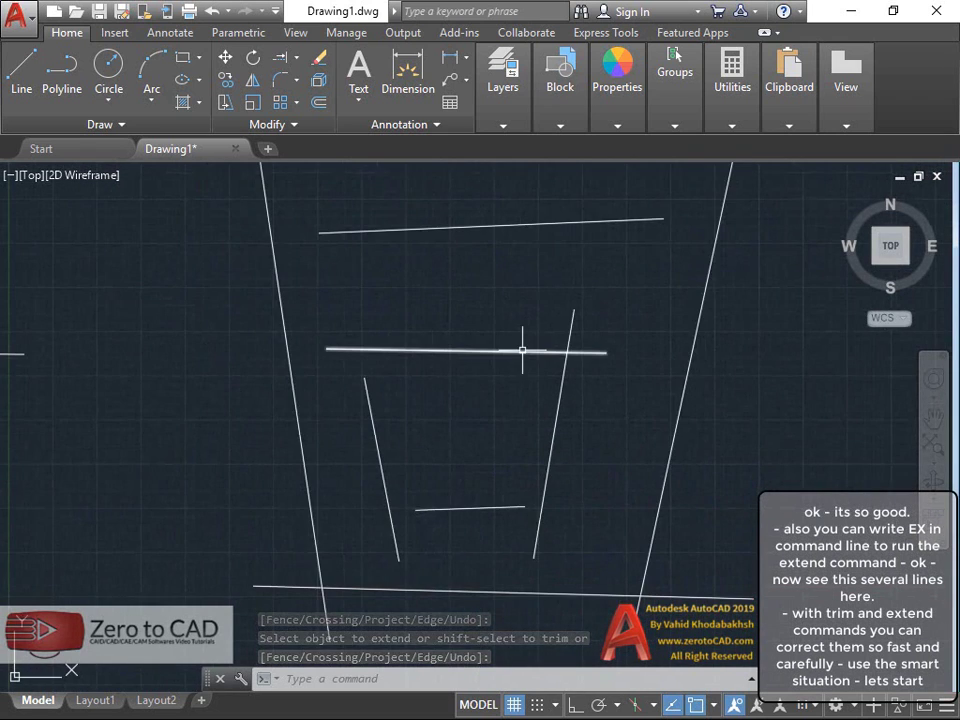
scroll(521, 349, "down", 2)
middle_click_drag(521, 349, 501, 375)
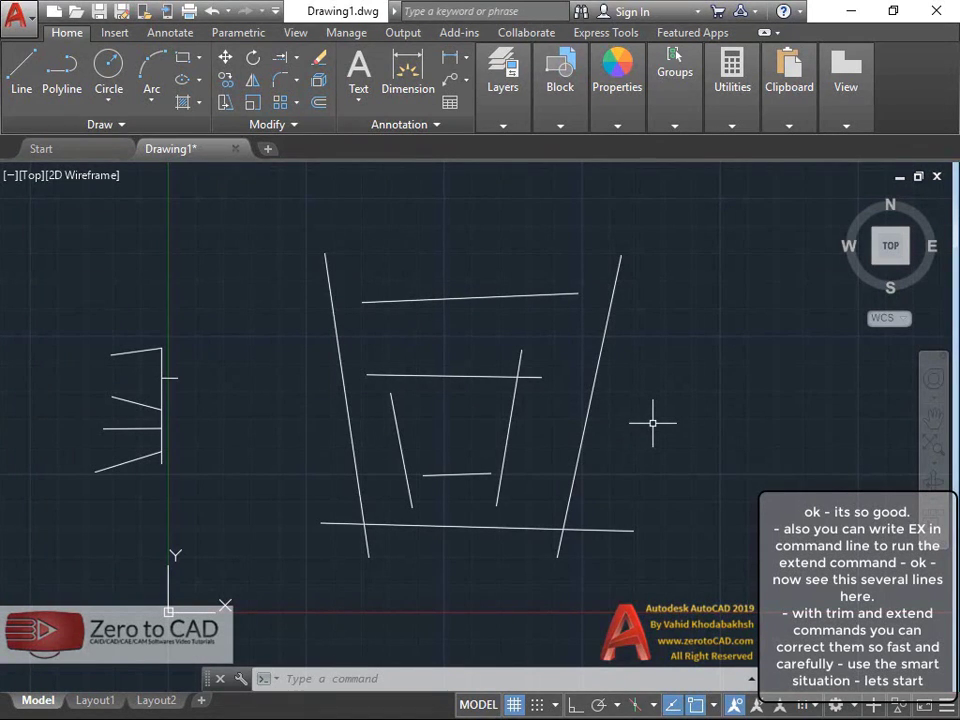
Extend the slanted inner line, the short inner horizontal line and the top line to their neighbouring lines
key("Return")
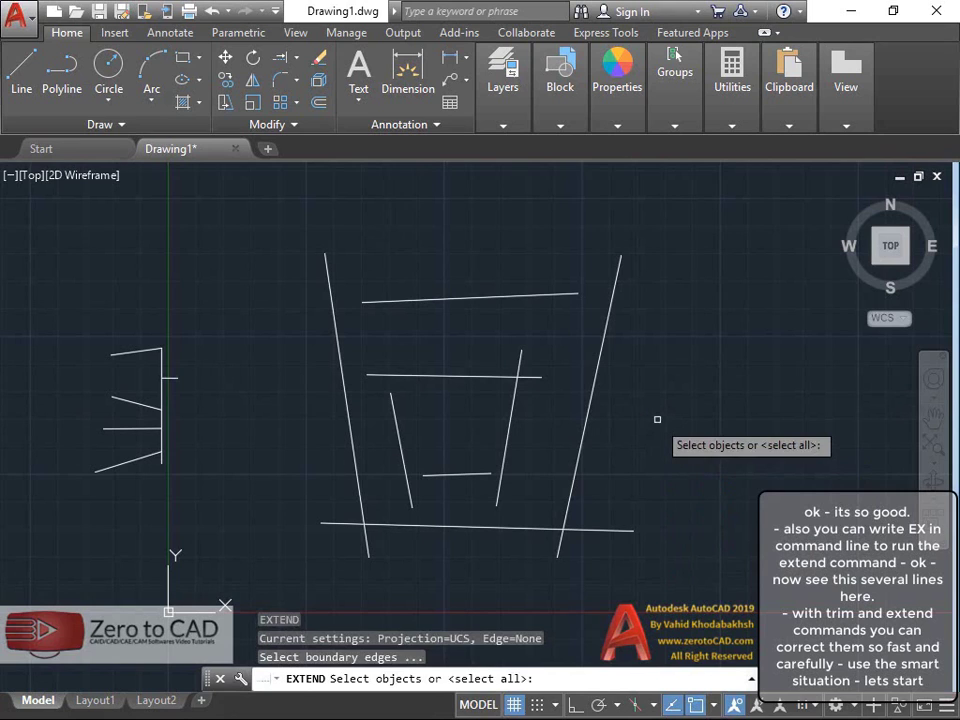
key("Return")
left_click(390, 398)
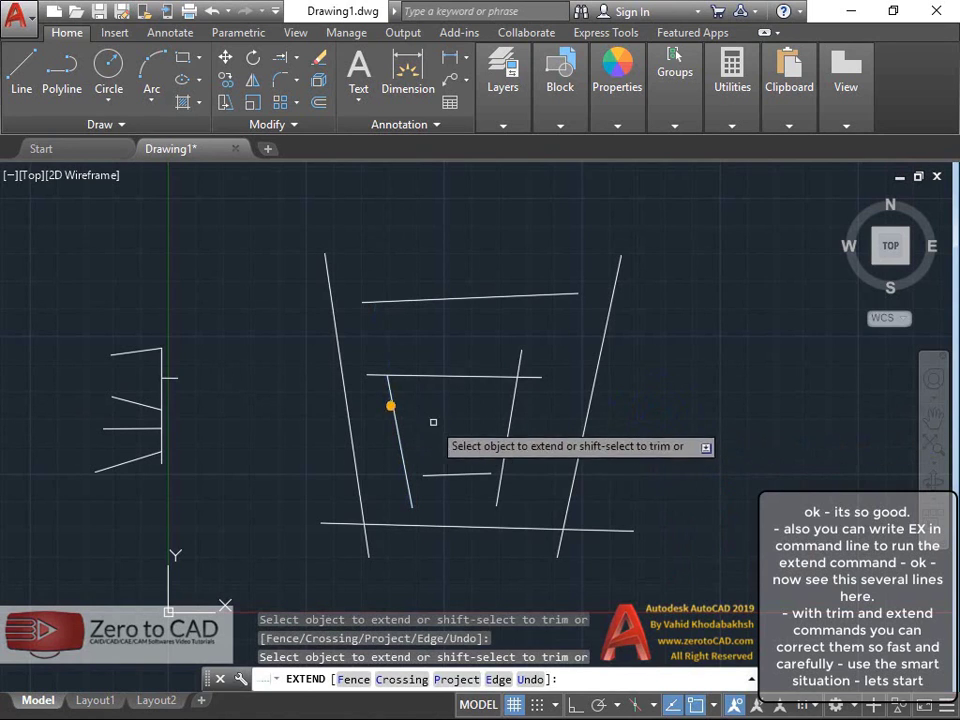
left_click(440, 475)
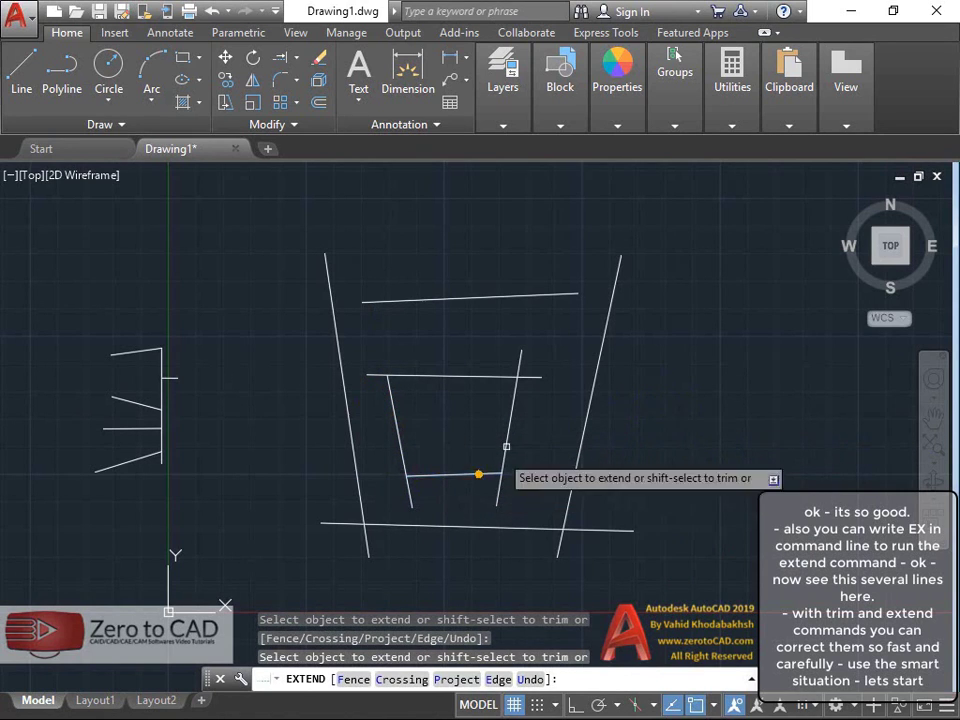
left_click(376, 302)
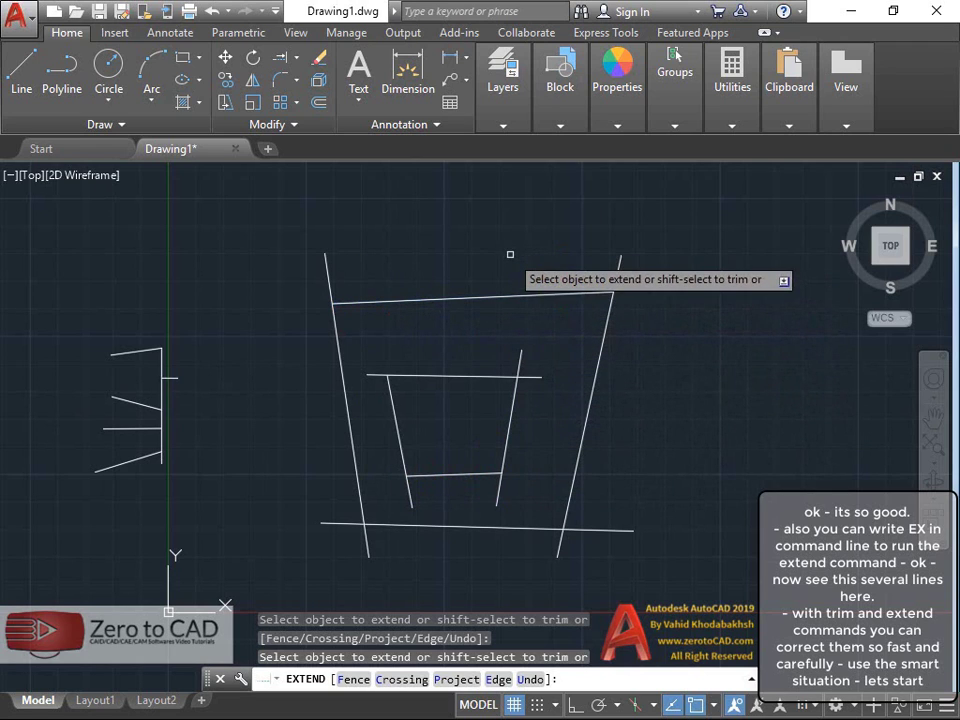
key("Return")
Trim the left, right and bottom line stubs overshooting the corners using TR
type("tr")
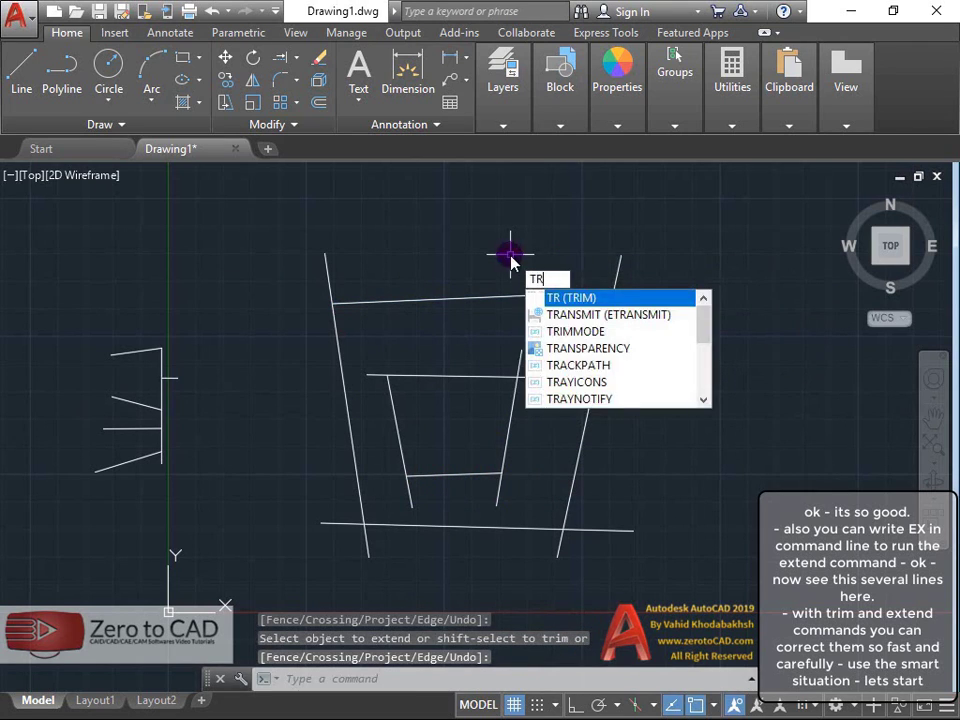
key("Return")
right_click(457, 249)
left_click(326, 276)
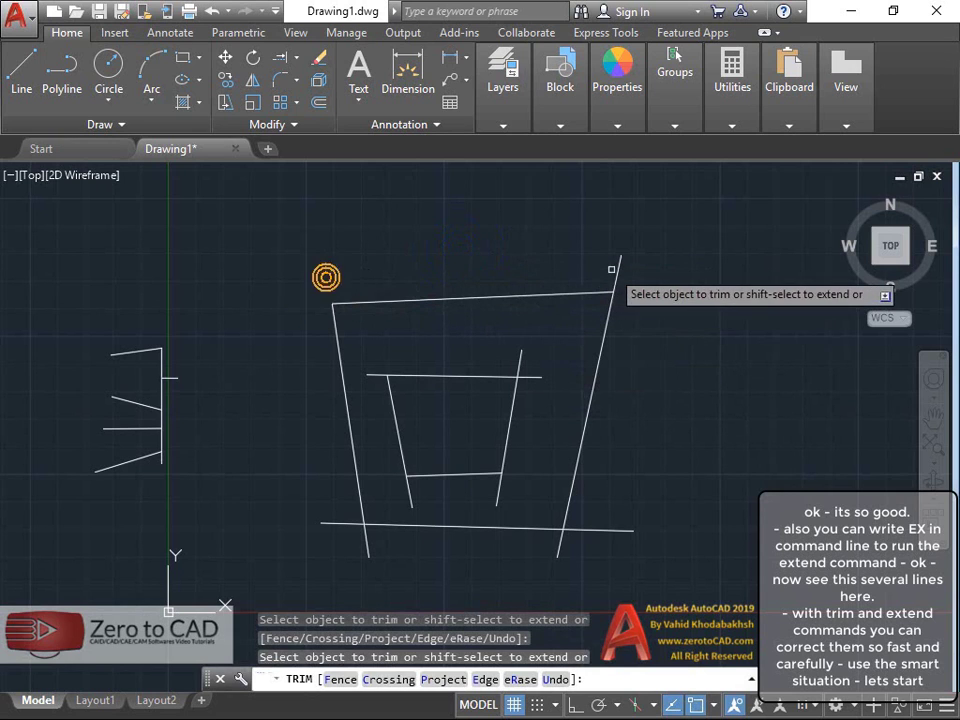
left_click(619, 270)
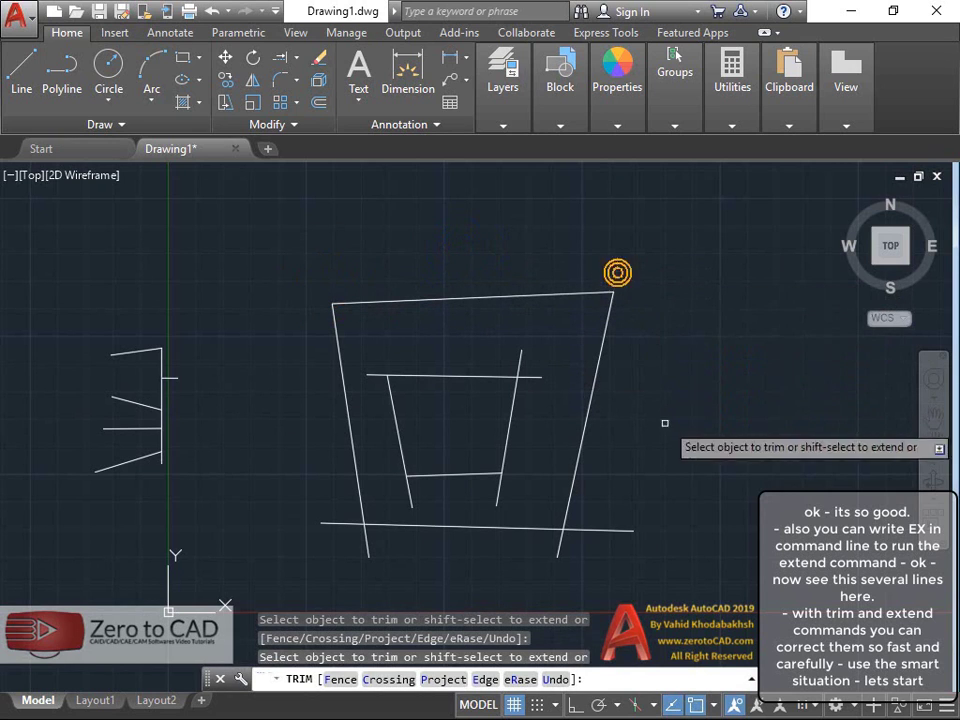
left_click(607, 528)
left_click(557, 546)
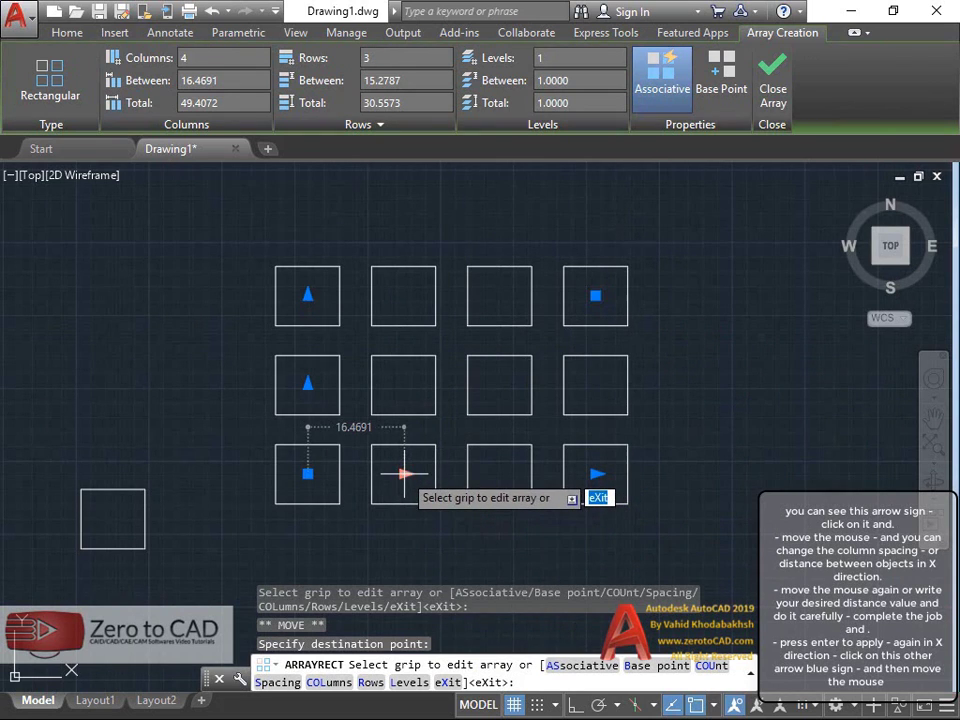
Widen the square array's column spacing to 19.7451 using its spacing grip
left_click(404, 475)
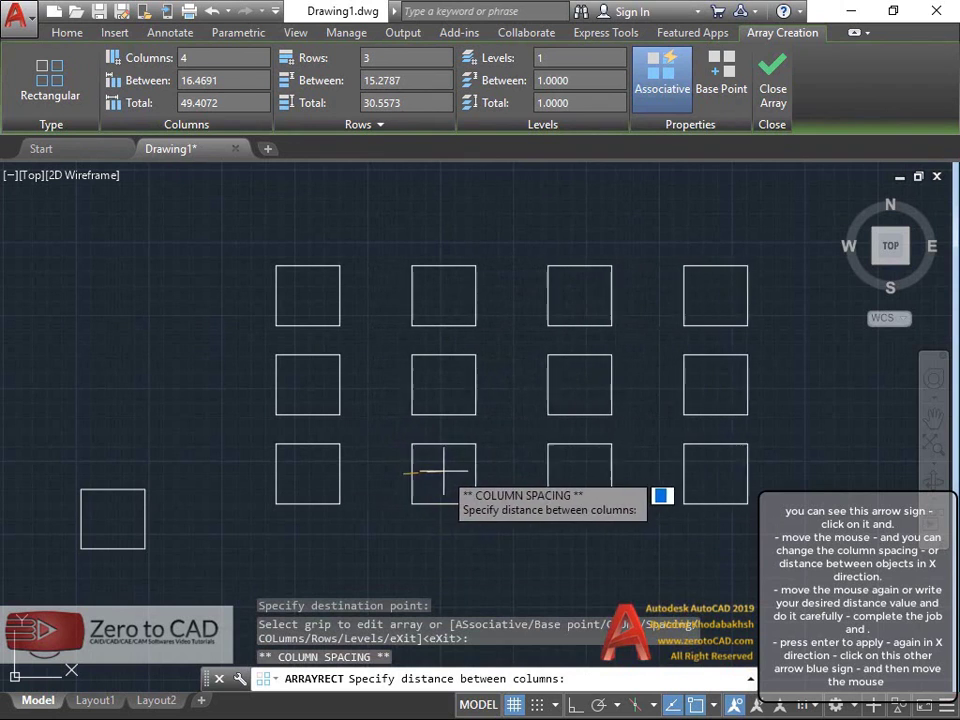
scroll(457, 470, "down", 2)
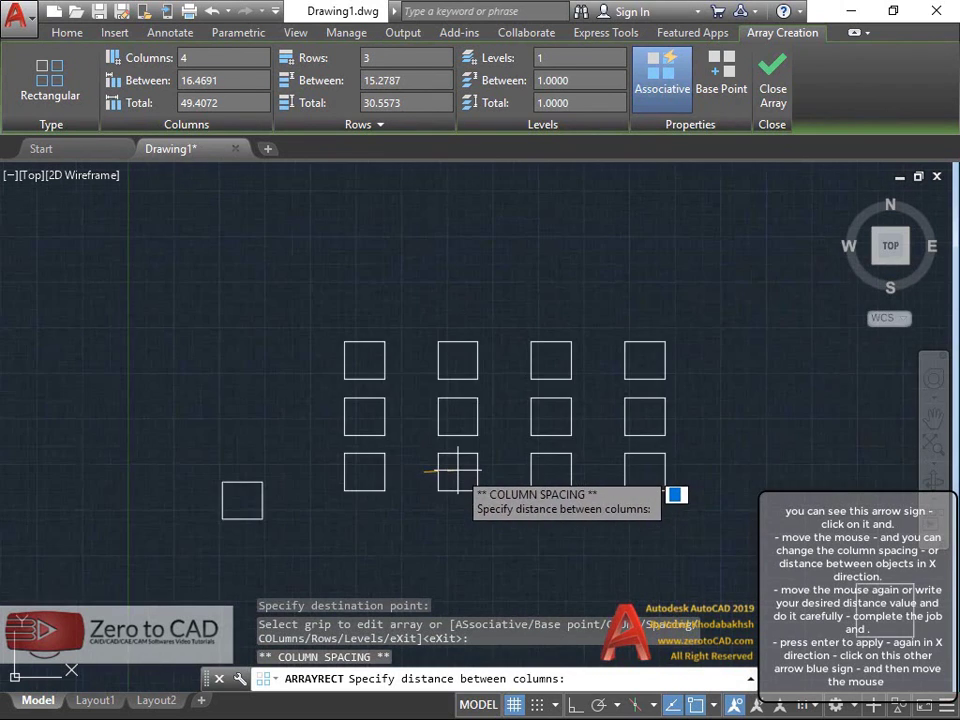
middle_click_drag(457, 470, 347, 426)
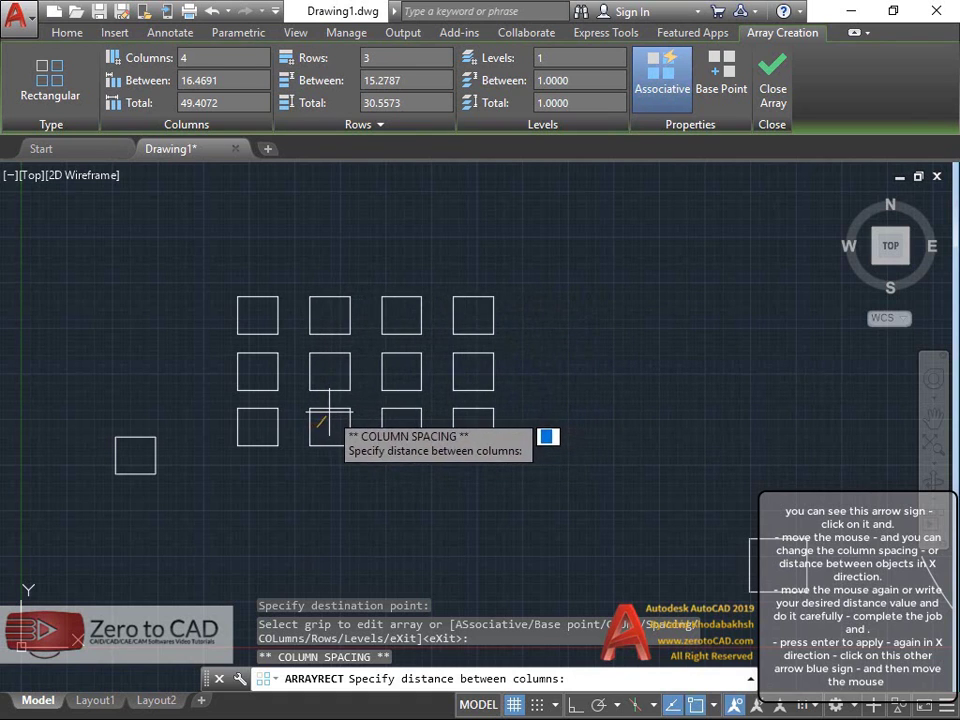
left_click(328, 412)
scroll(320, 368, "up", 2)
scroll(316, 364, "up", 2)
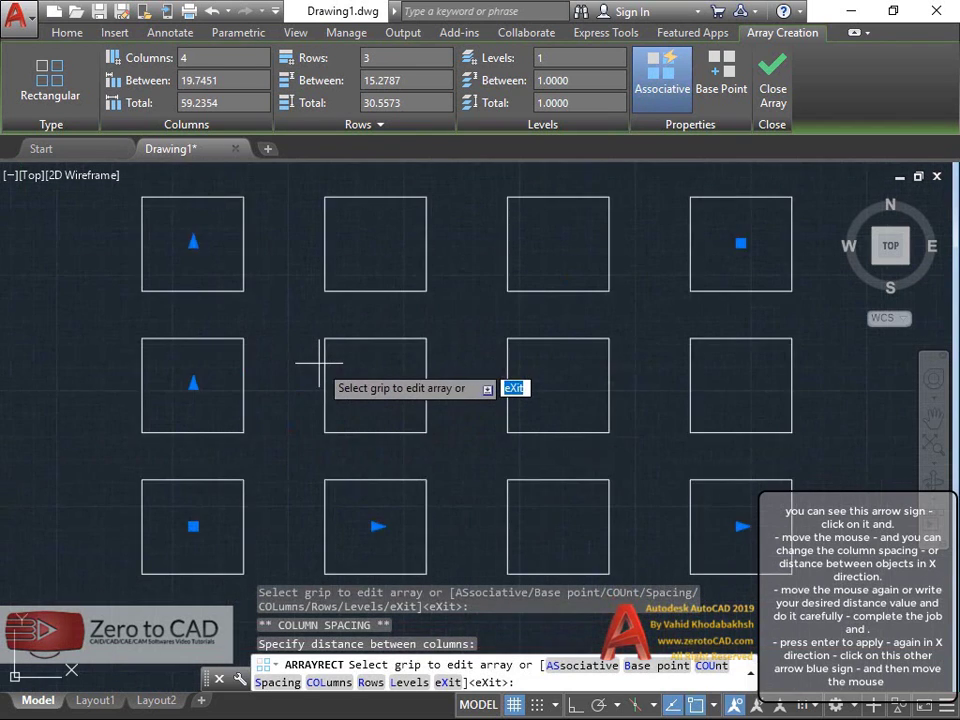
scroll(317, 364, "down", 2)
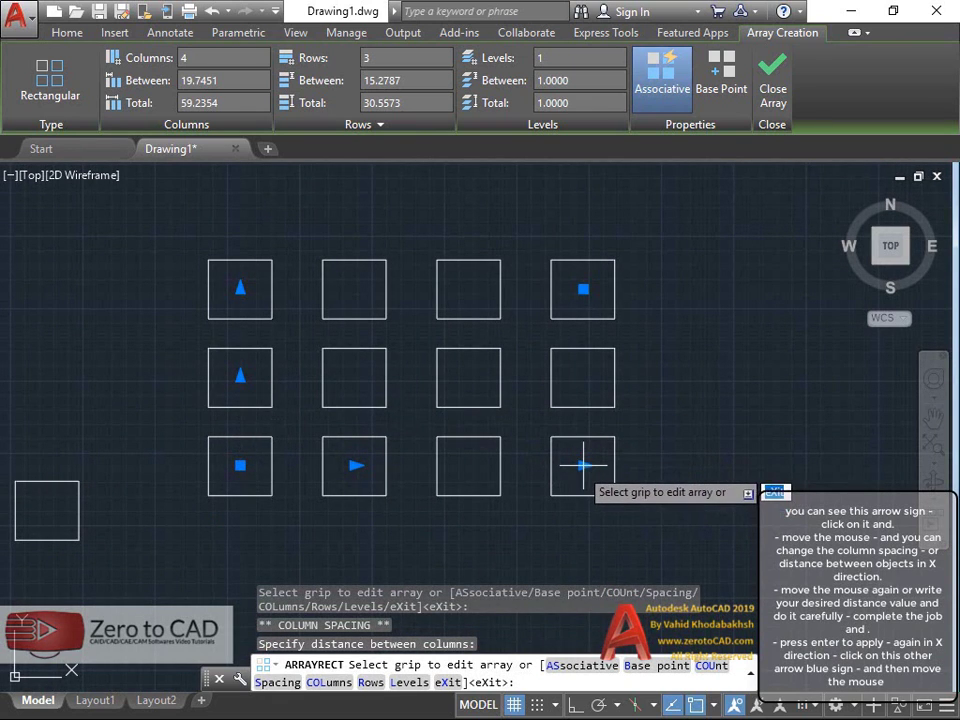
Drag the column-count grip to the right to begin adding array columns
left_click(583, 465)
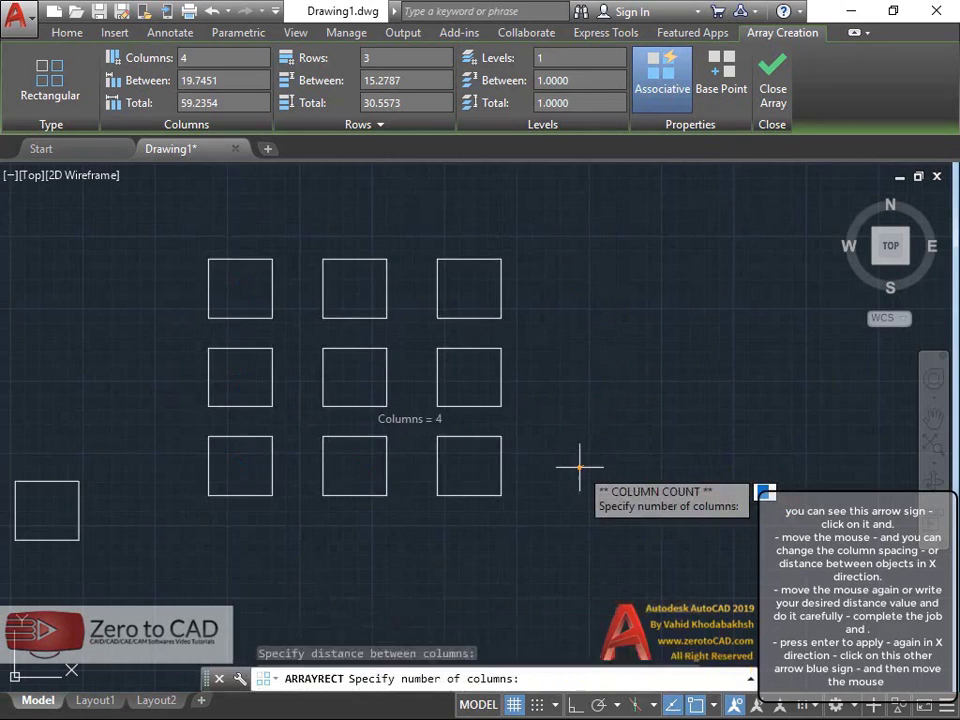
scroll(570, 461, "down", 2)
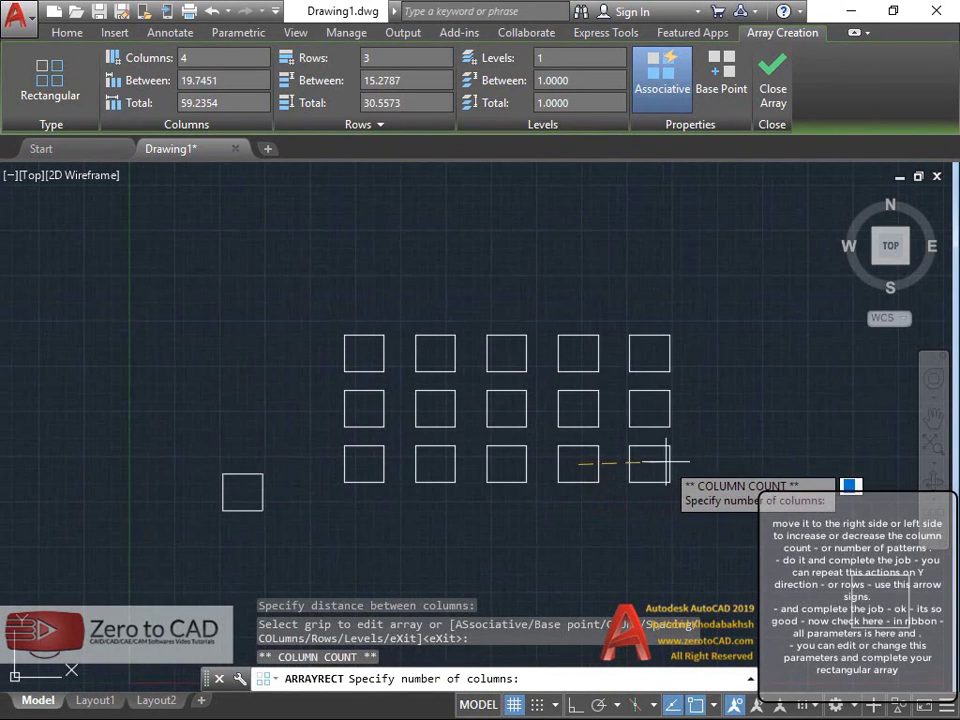
scroll(650, 460, "down", 2)
middle_click_drag(666, 461, 482, 422)
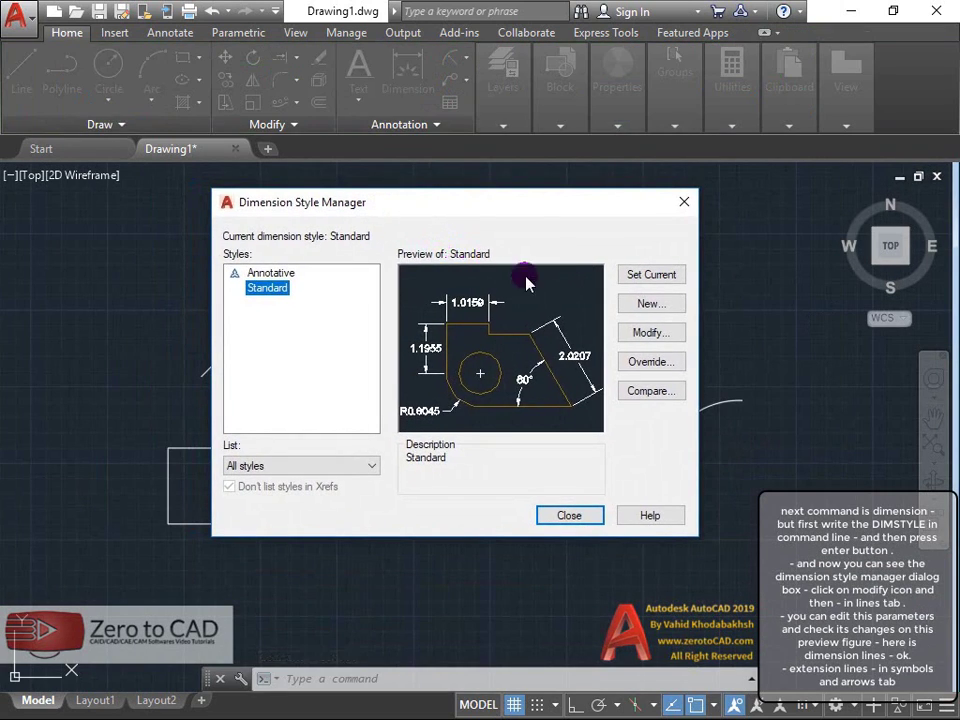
Review the Standard dimension style, then dimension the arc with a 5.0267 arc length
left_click(645, 335)
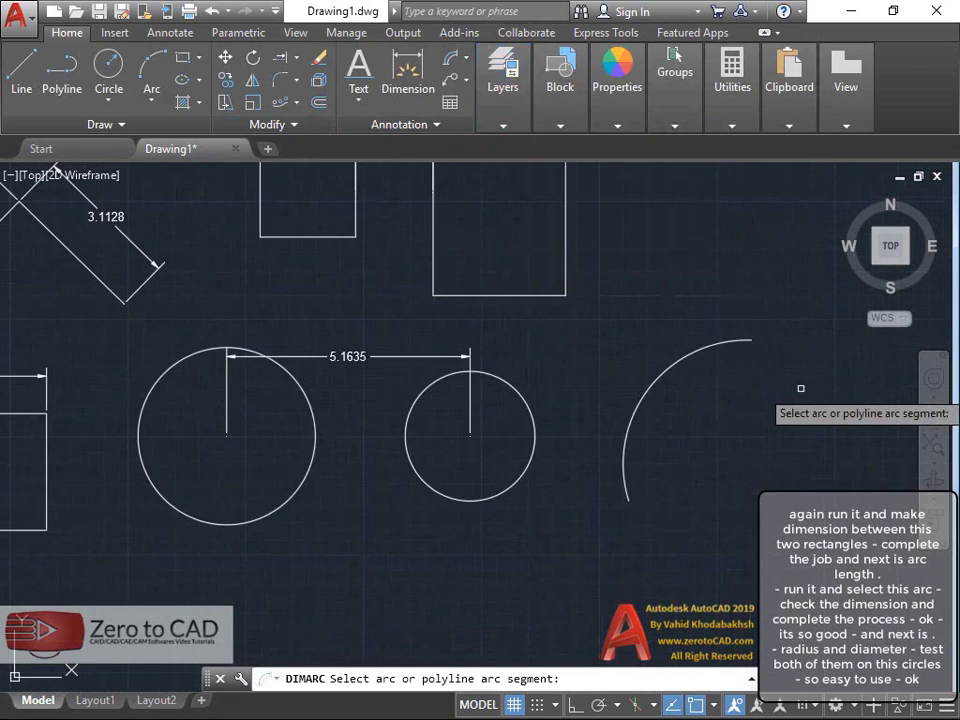
scroll(799, 386, "up", 5)
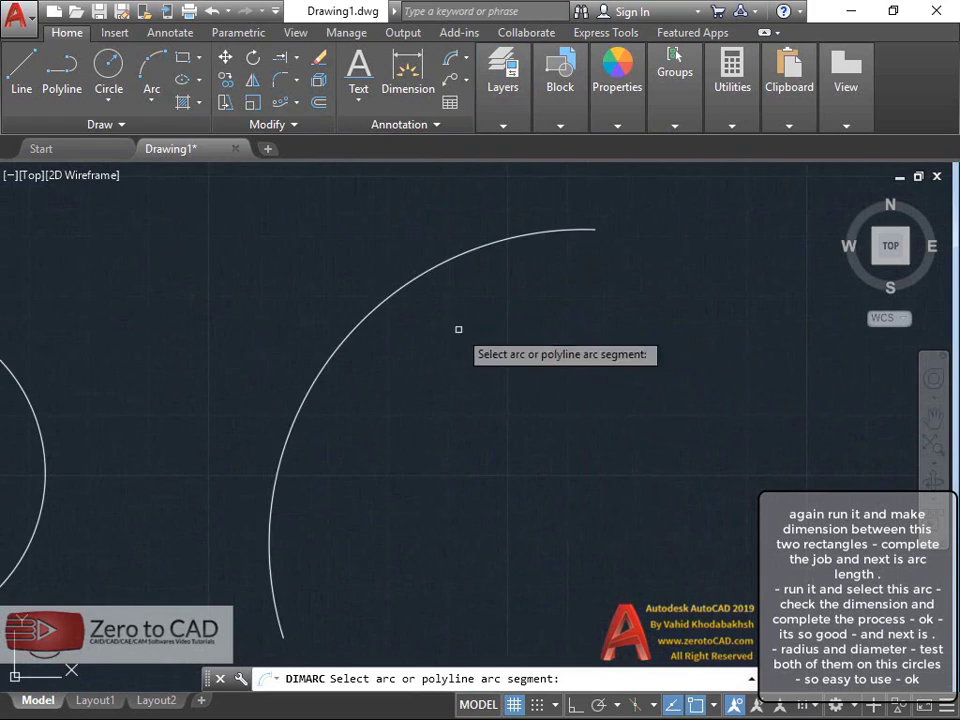
left_click(381, 302)
scroll(349, 268, "down", 2)
left_click(349, 268)
scroll(263, 277, "down", 2)
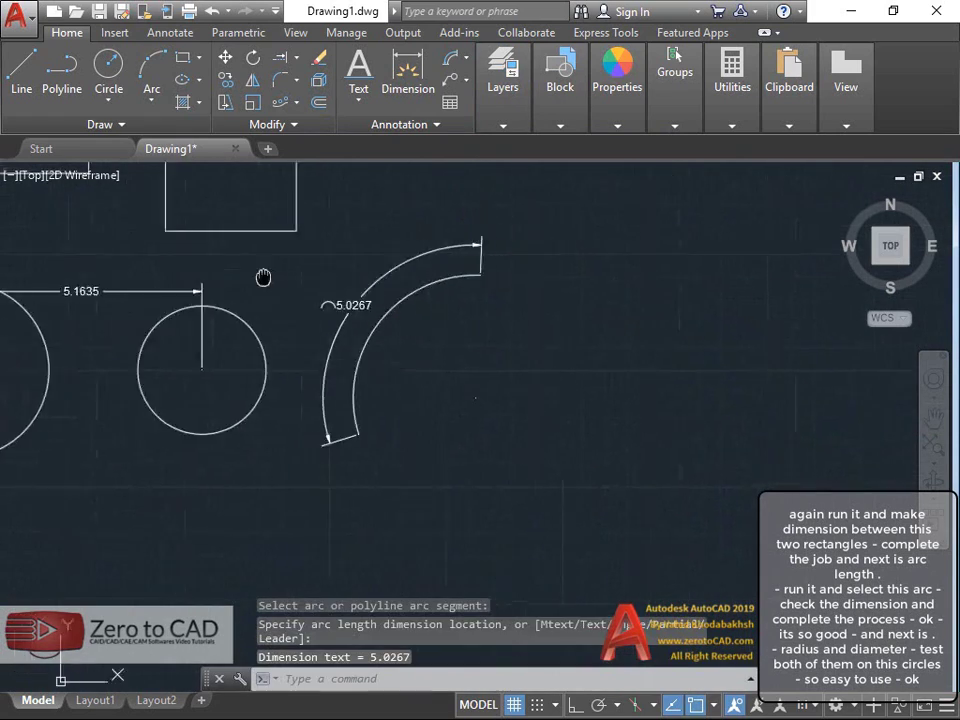
middle_click_drag(263, 277, 546, 347)
scroll(602, 326, "up", 1)
Turn off the circle layer's lightbulb in the Layer Properties Manager
left_click(499, 115)
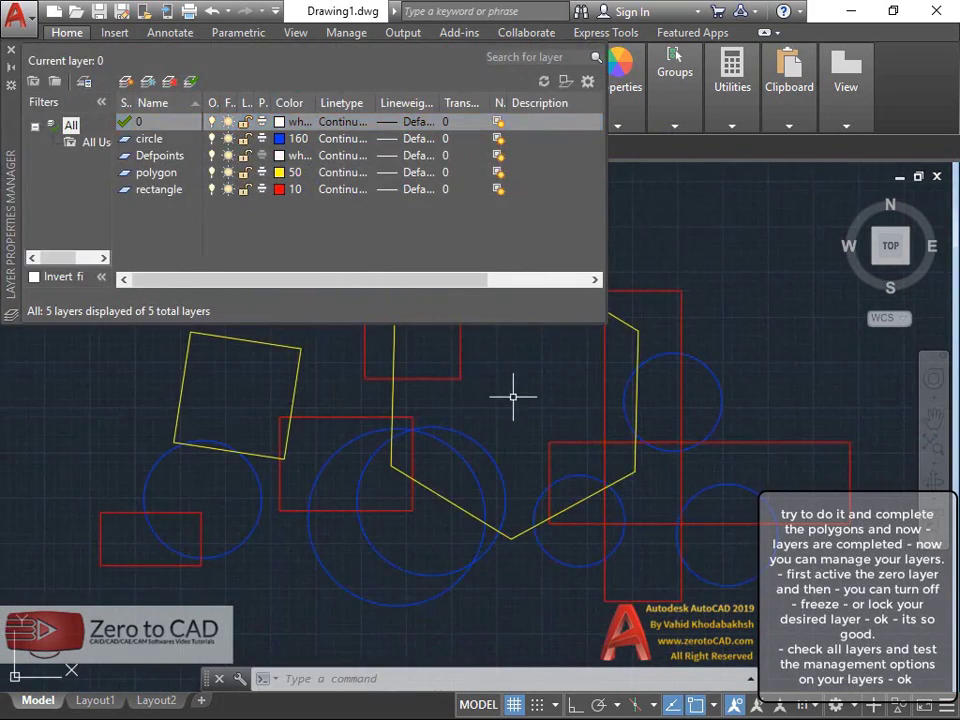
mouse_move(513, 397)
middle_mouse_down()
mouse_move(583, 418)
mouse_move(561, 446)
mouse_move(535, 437)
middle_mouse_up()
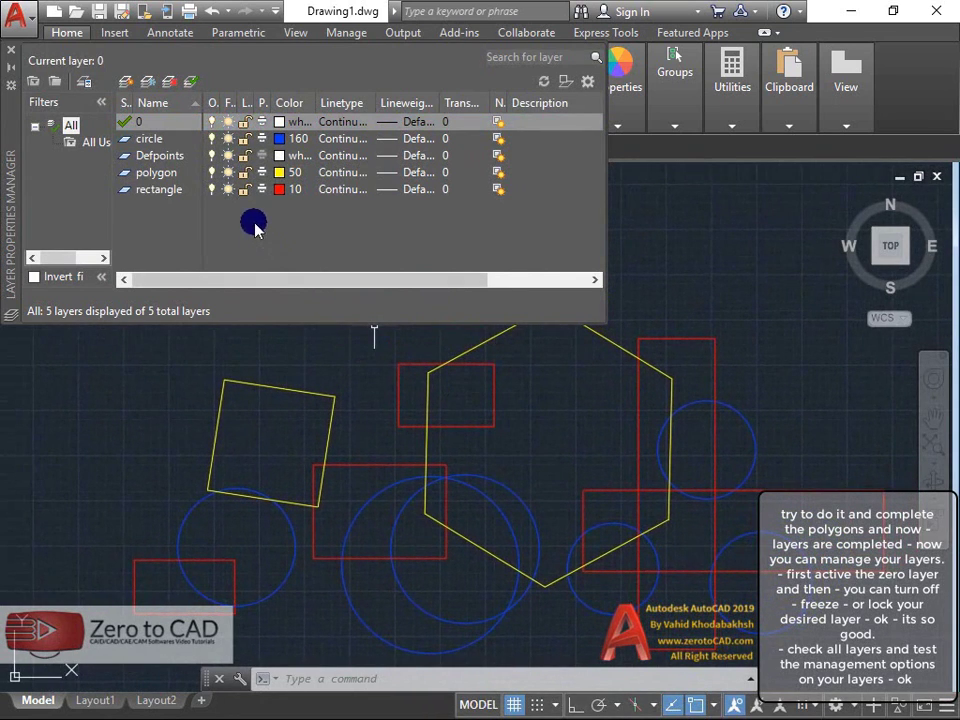
left_click(140, 143)
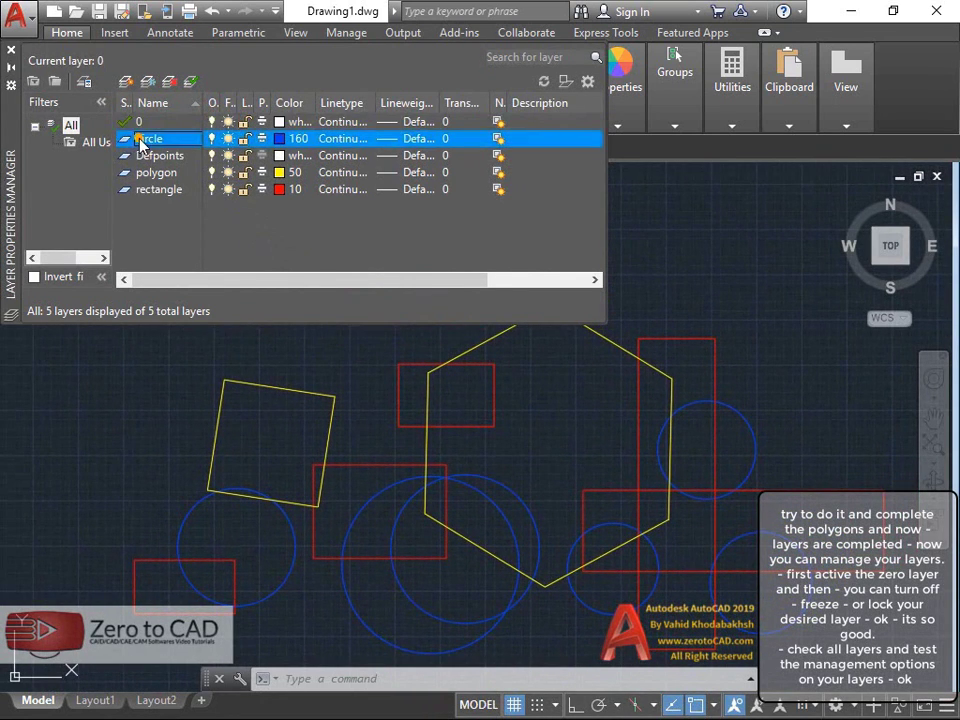
left_click(211, 139)
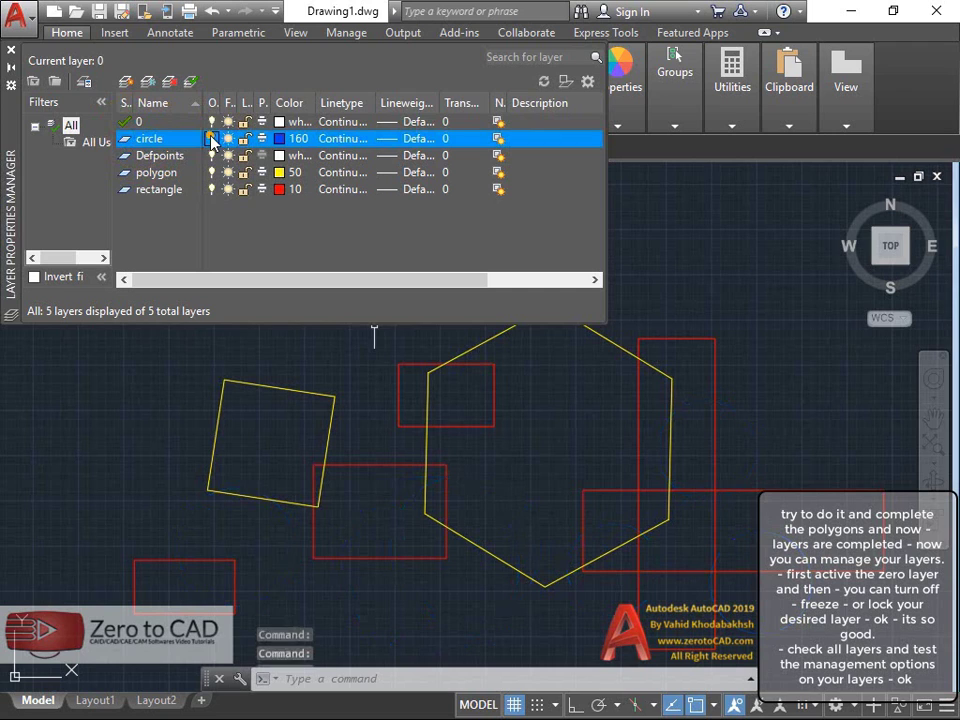